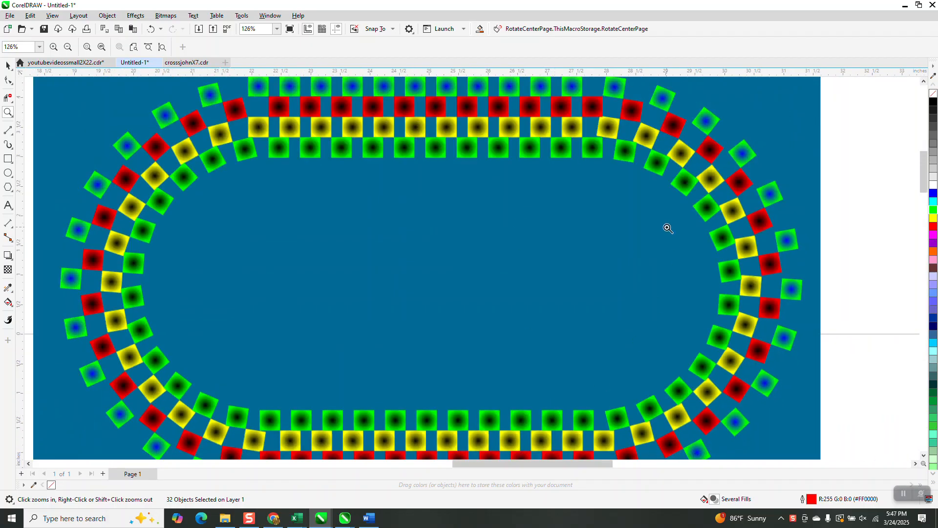
# - Move the two multicoloured oval patterns up beside the blue reference picture to clear the page
pyautogui.scroll(-3, 563, 145)
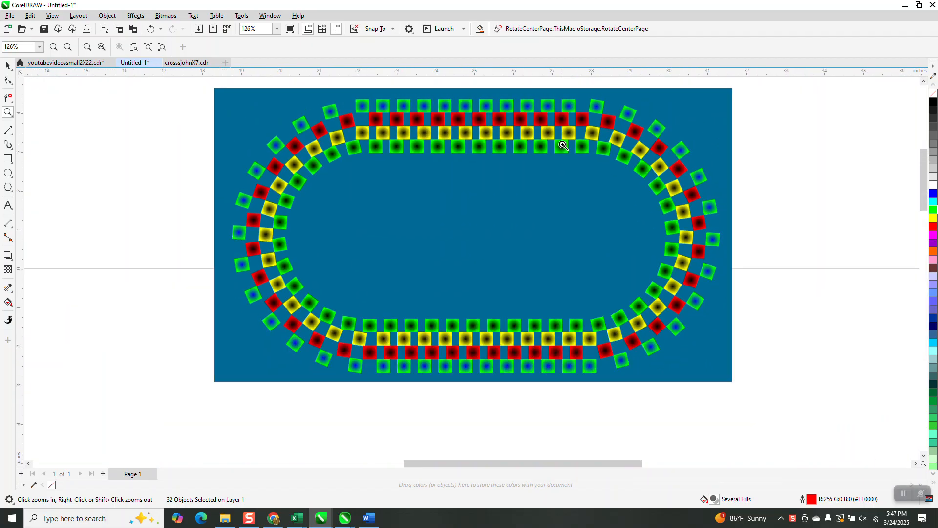
pyautogui.click(8, 65)
pyautogui.moveTo(356, 253); pyautogui.dragTo(836, 452)
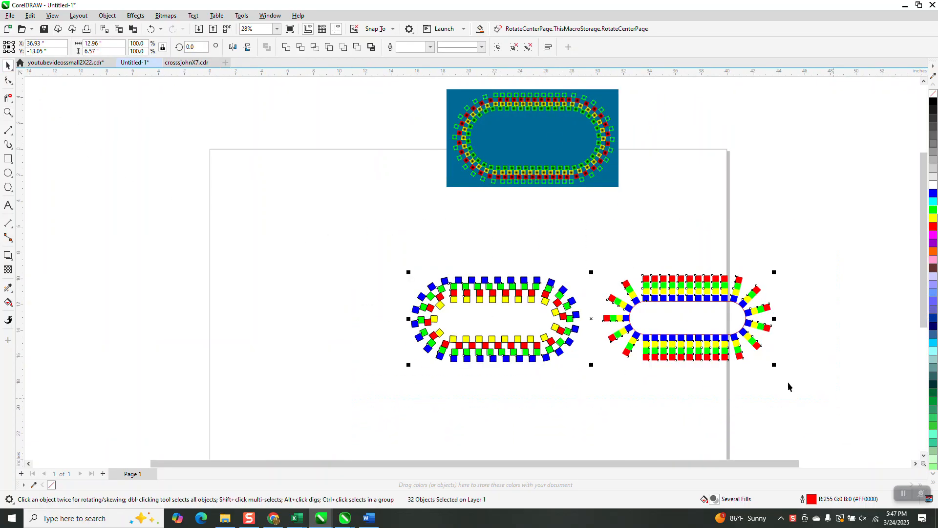
pyautogui.moveTo(565, 308); pyautogui.dragTo(215, 145)
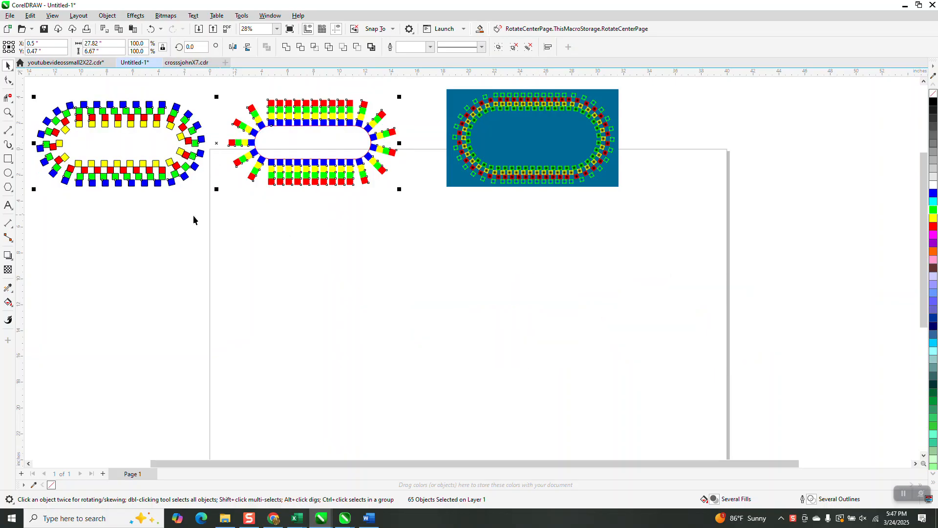
# - Draw a small square below the reference patterns and set its size to 1 inch
pyautogui.click(7, 159)
pyautogui.moveTo(421, 228); pyautogui.dragTo(406, 241)
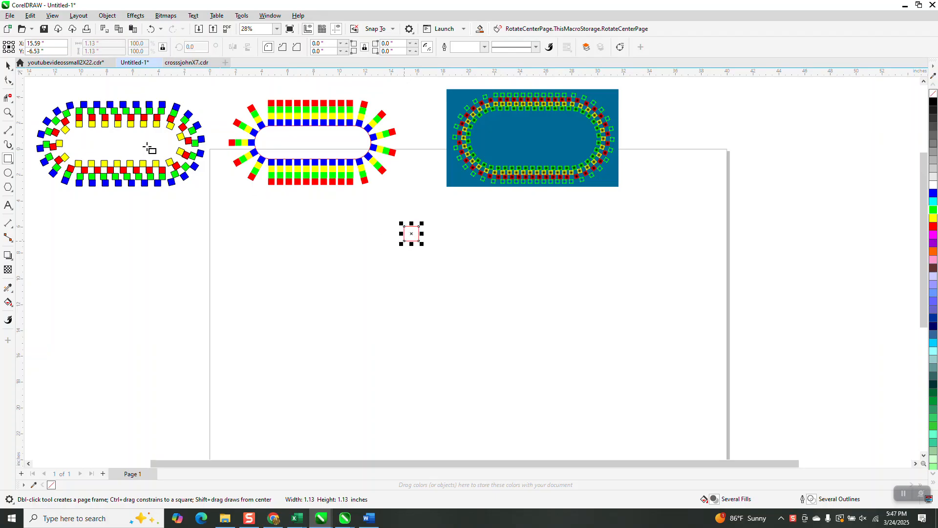
pyautogui.click(109, 45)
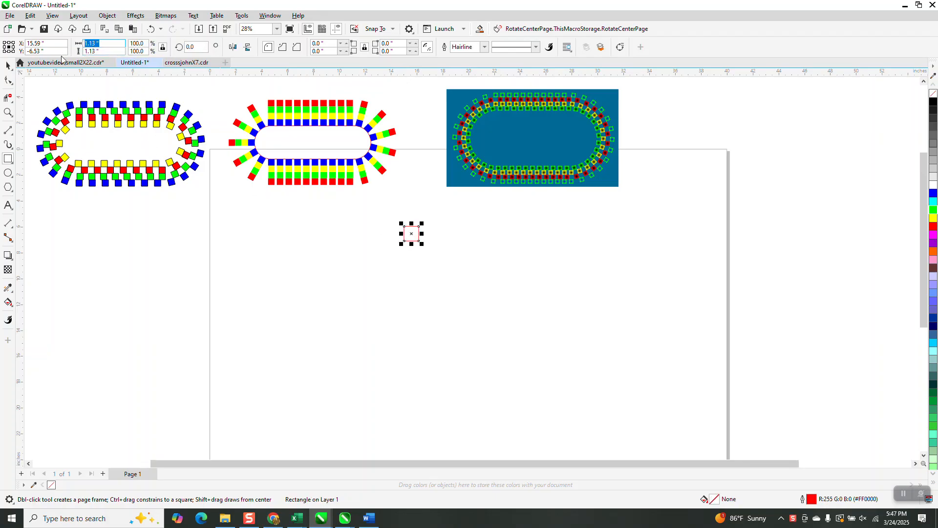
pyautogui.write('1')
pyautogui.press('Return')
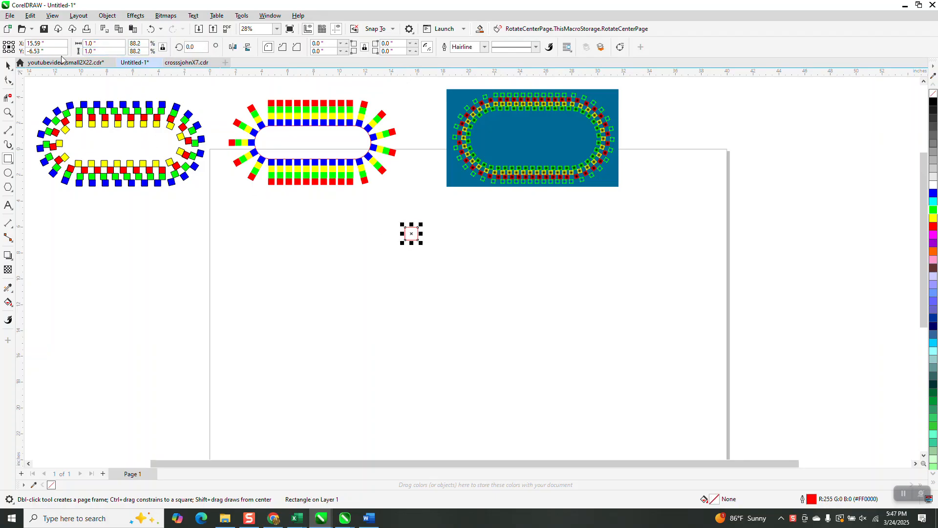
# - Set the document's nudge distance to 1 inch with nothing selected
pyautogui.click(8, 66)
pyautogui.click(291, 84)
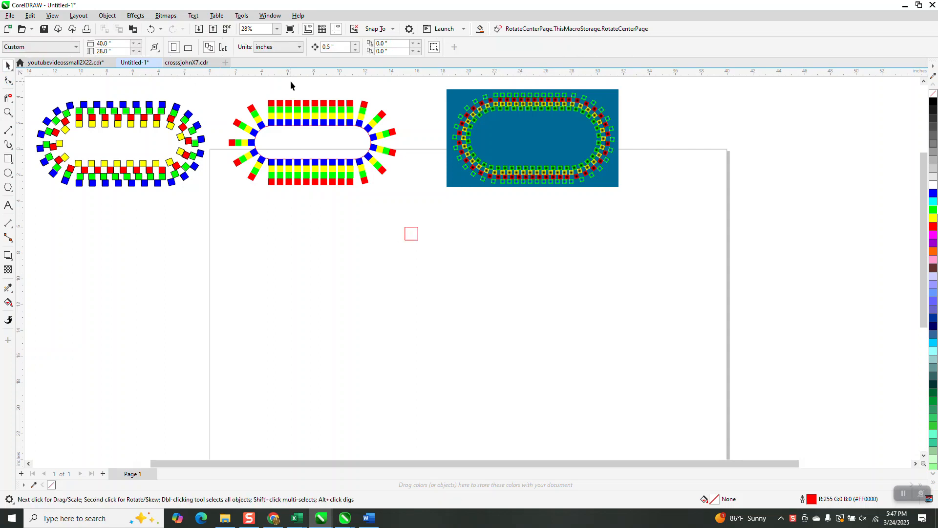
pyautogui.click(346, 47)
pyautogui.write('1')
# - Duplicate the square three times with 1-inch nudges to form a vertical zigzag of four squares touching at their corners
pyautogui.click(418, 233)
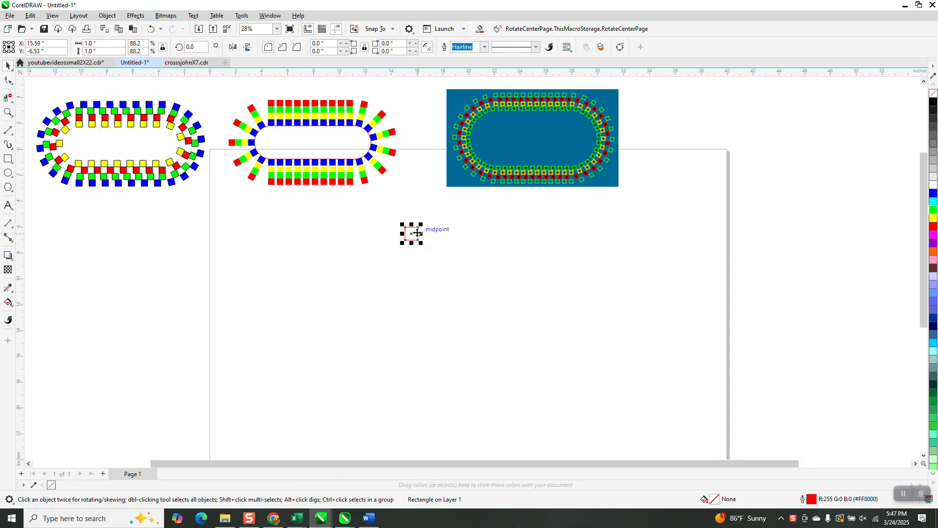
pyautogui.hotkey('ctrl', 'd')
pyautogui.press('Right')
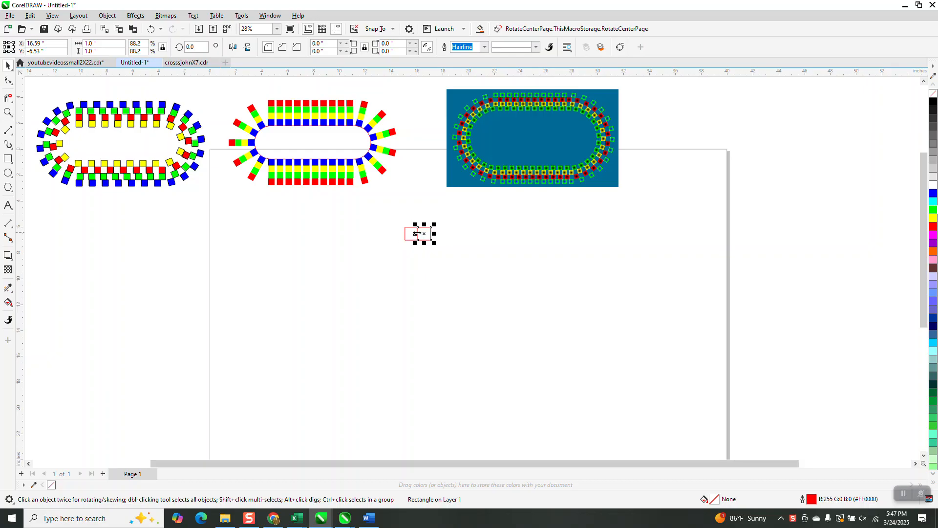
pyautogui.press('Down')
pyautogui.hotkey('ctrl', 'd')
pyautogui.press('Left')
pyautogui.press('Left')
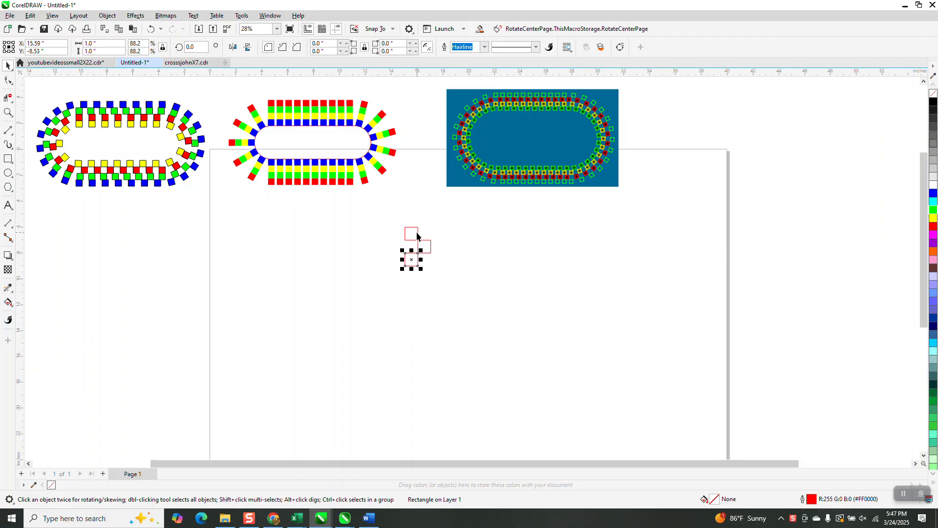
pyautogui.press('Right')
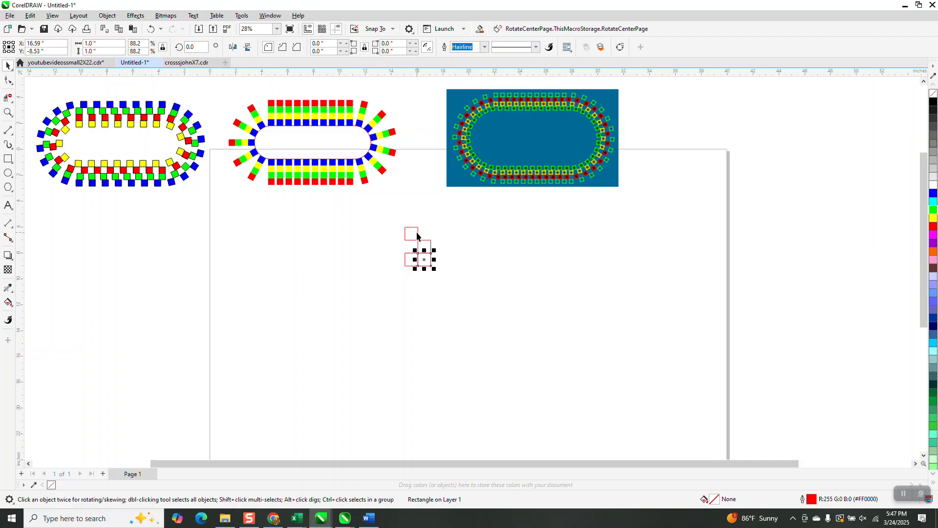
pyautogui.press('Down')
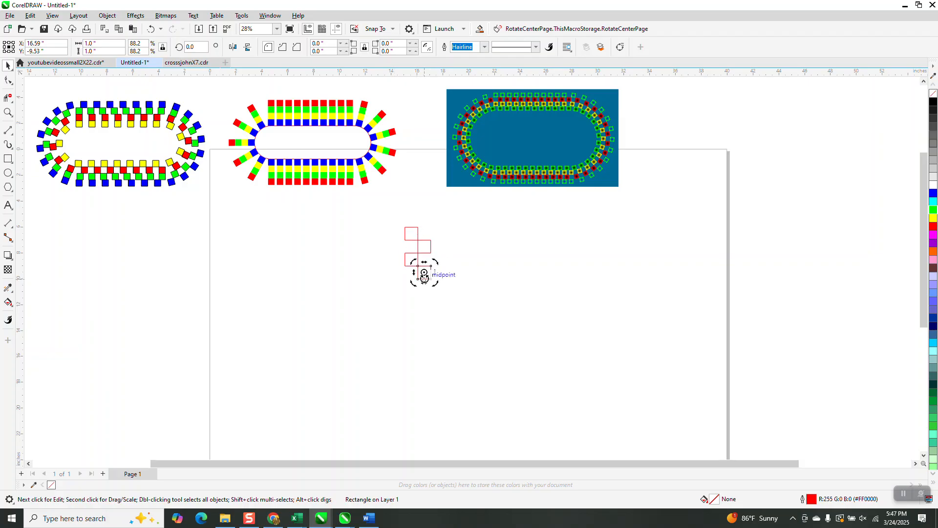
pyautogui.click(413, 294)
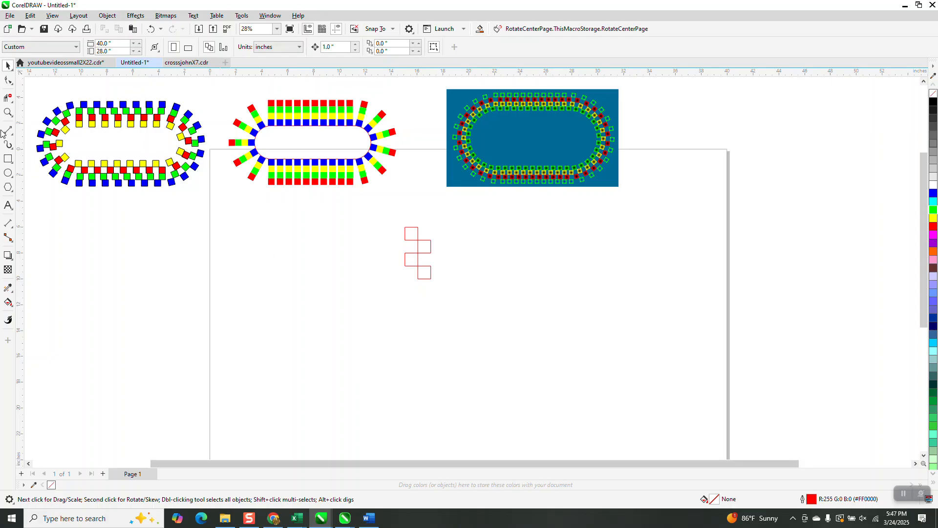
# - Fill the four squares from top to bottom with yellow, blue, green and red
pyautogui.click(8, 112)
pyautogui.moveTo(385, 202); pyautogui.dragTo(490, 298)
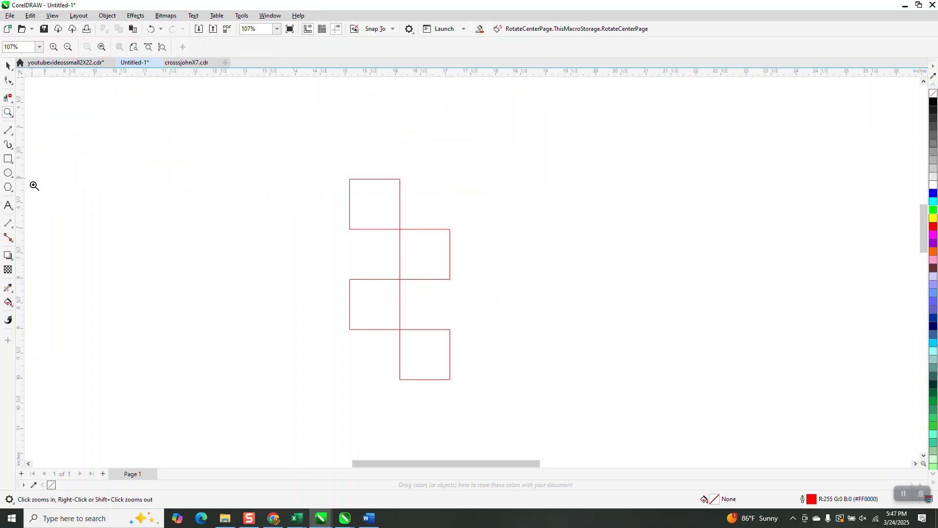
pyautogui.click(8, 302)
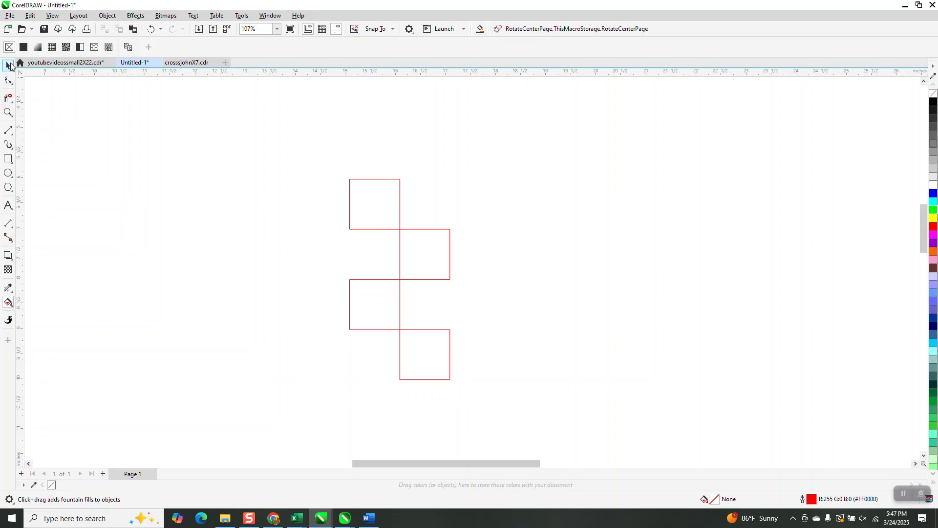
pyautogui.click(8, 65)
pyautogui.click(377, 191)
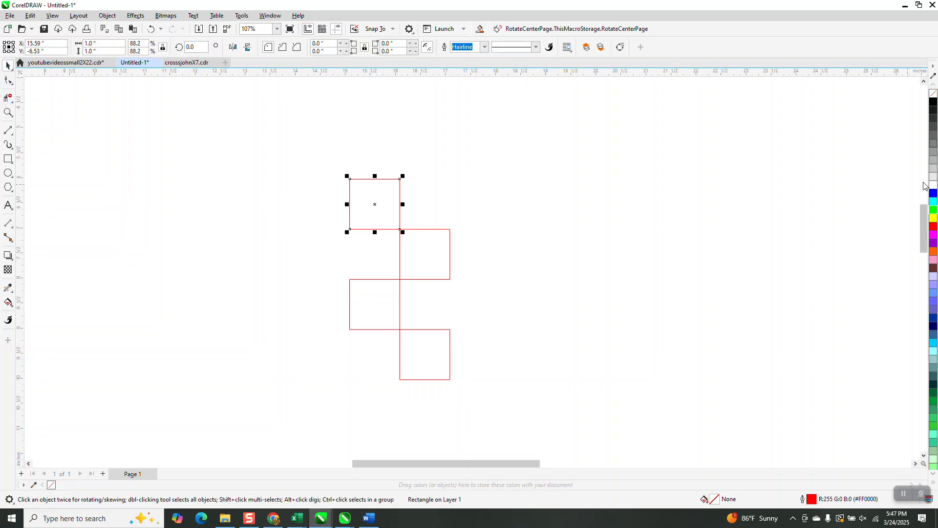
pyautogui.click(933, 217)
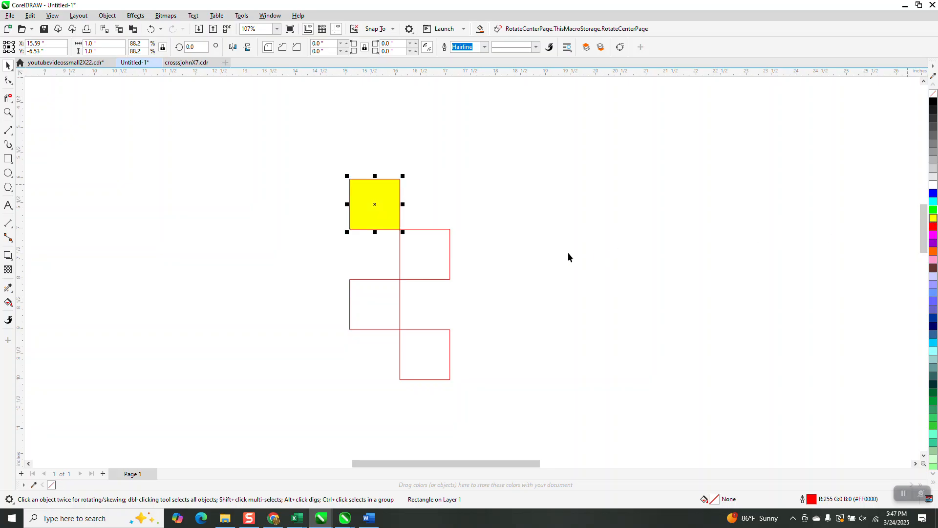
pyautogui.click(450, 255)
pyautogui.click(934, 193)
pyautogui.click(381, 292)
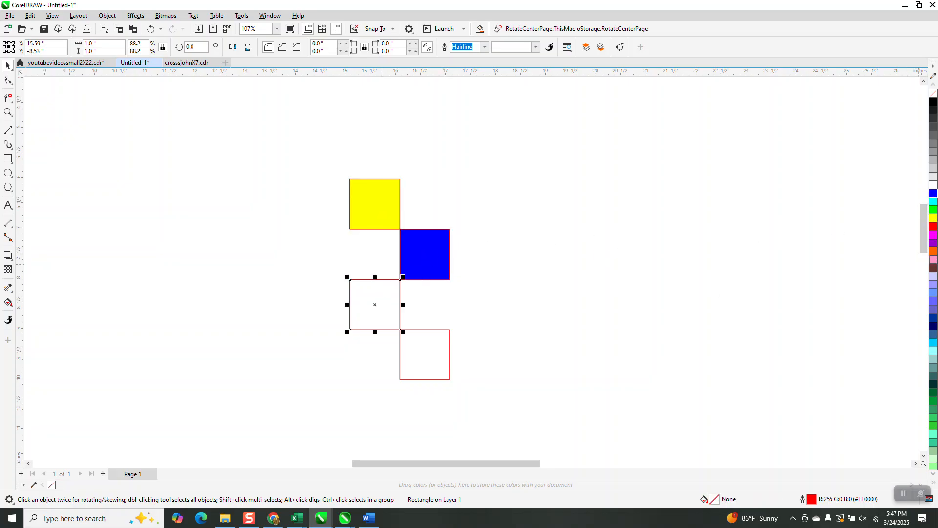
pyautogui.click(934, 211)
pyautogui.click(441, 364)
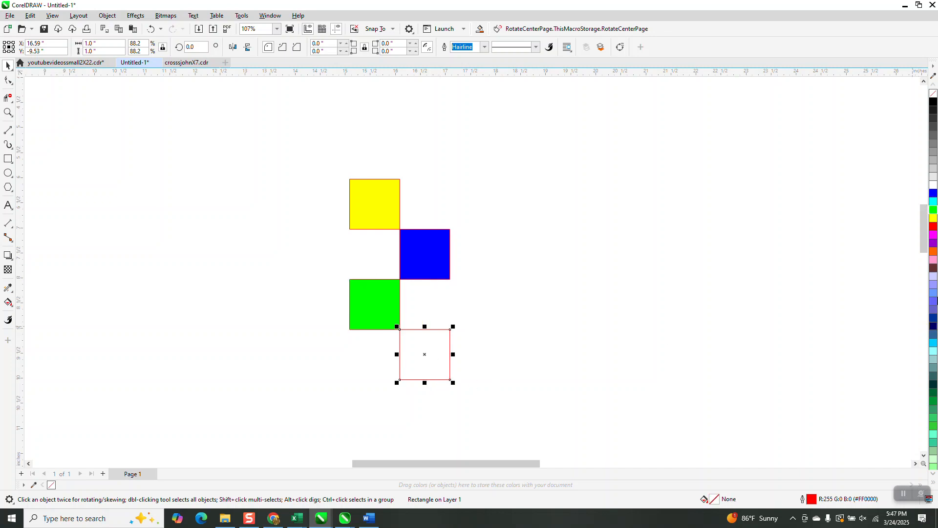
pyautogui.click(934, 225)
# - Remove the outlines from the four coloured squares and group them, placing the group beneath the blue reference picture
pyautogui.moveTo(267, 148); pyautogui.dragTo(533, 430)
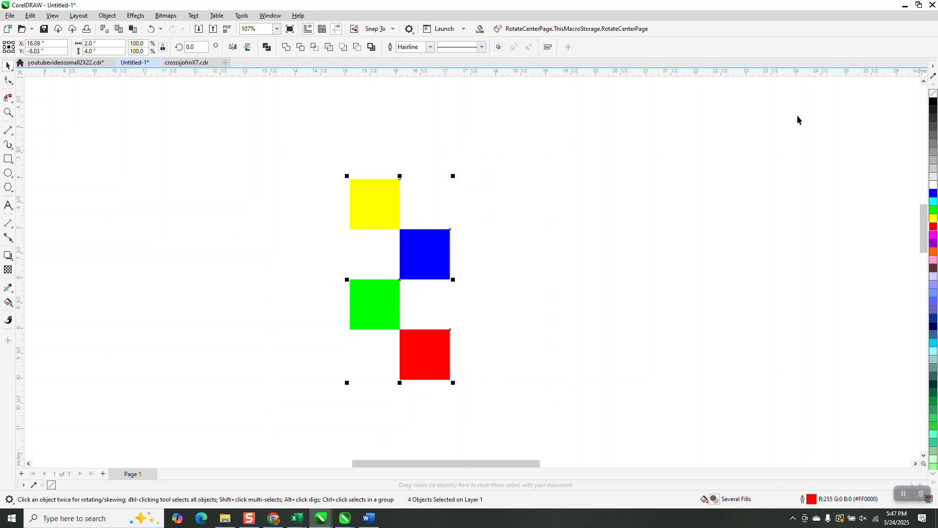
pyautogui.scroll(-2, 573, 465)
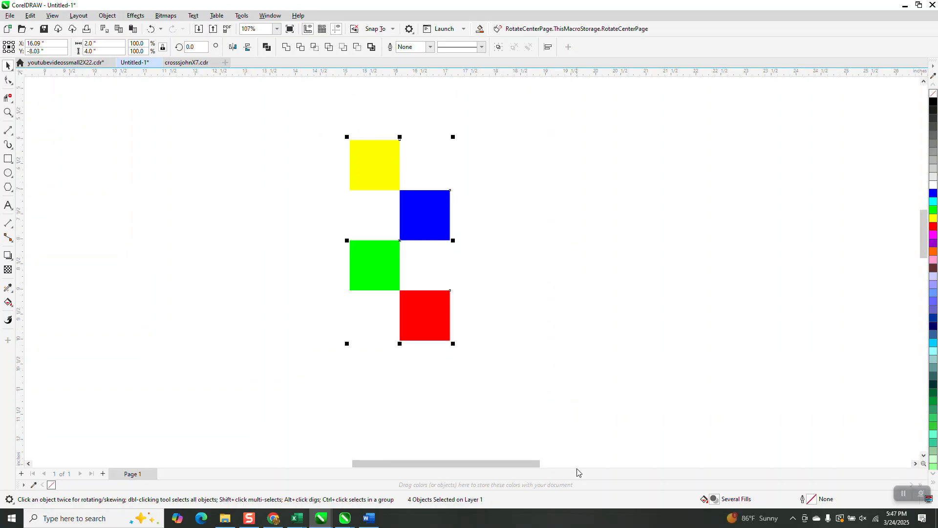
pyautogui.hotkey('ctrl', 'g')
pyautogui.scroll(-4, 473, 320)
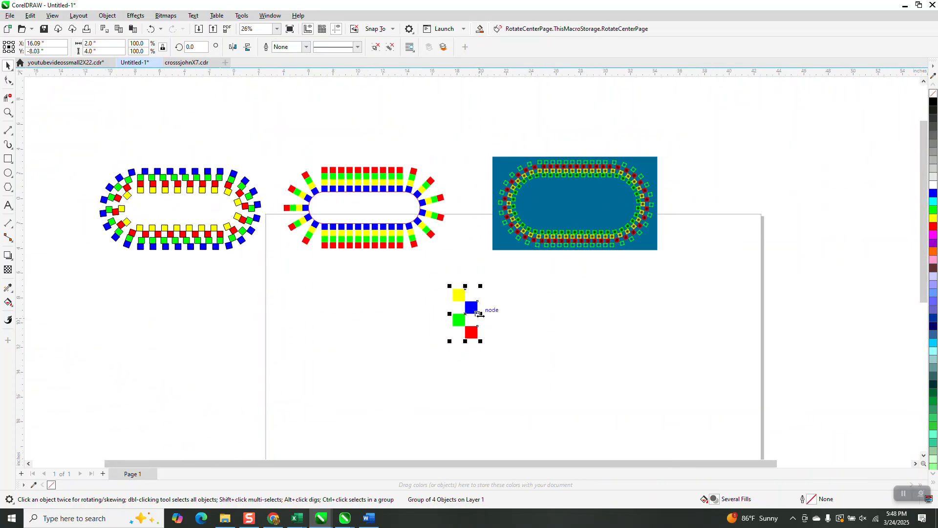
pyautogui.moveTo(473, 320); pyautogui.dragTo(642, 287)
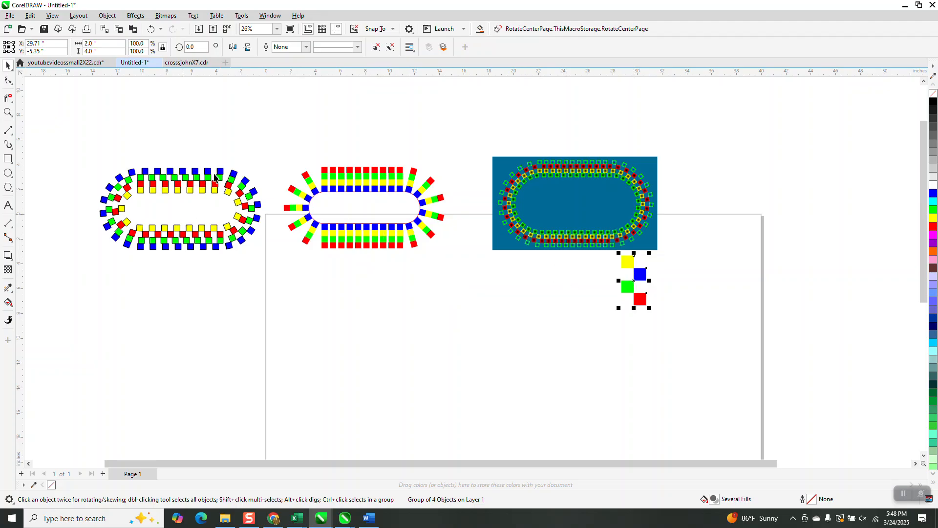
# - Draw a rectangle about 19.68 by 9.94 inches below the patterns and round its corners with a 5-inch radius
pyautogui.click(9, 159)
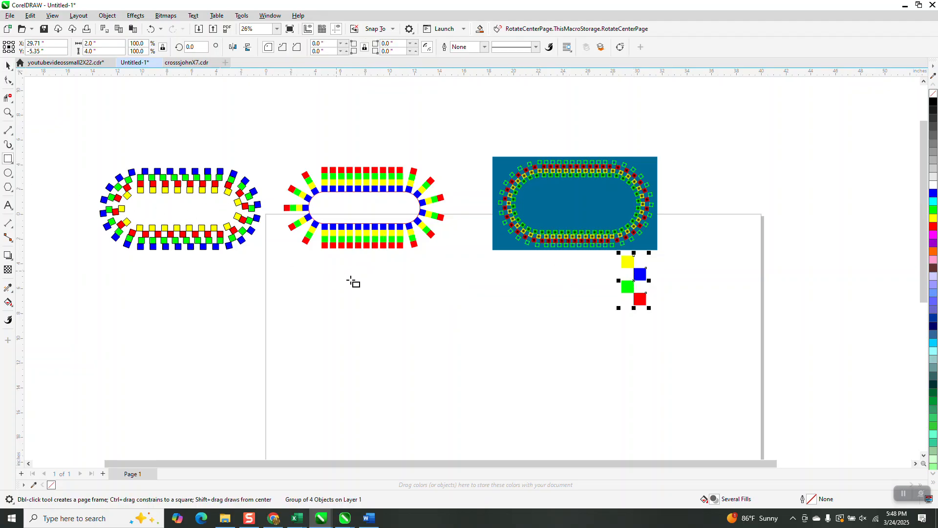
pyautogui.moveTo(355, 288); pyautogui.dragTo(599, 412)
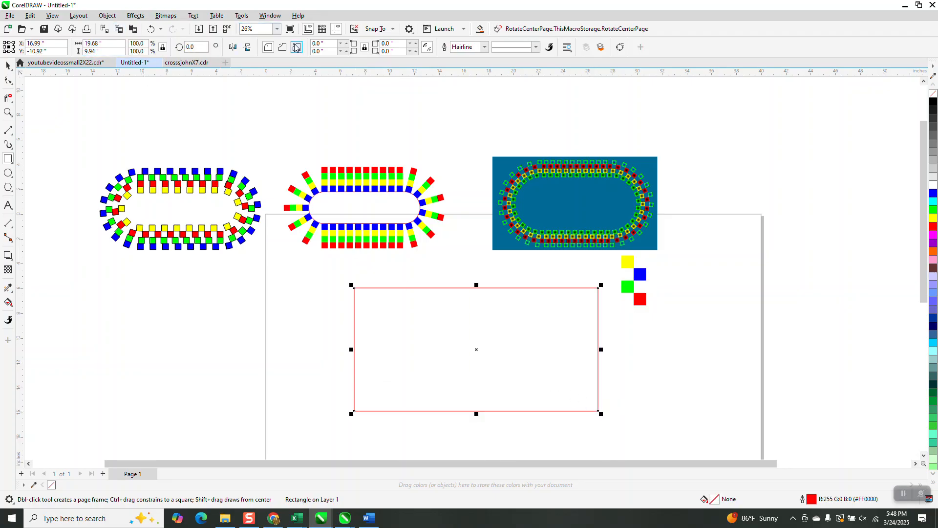
pyautogui.moveTo(330, 43); pyautogui.dragTo(282, 48)
pyautogui.write('5')
pyautogui.press('Return')
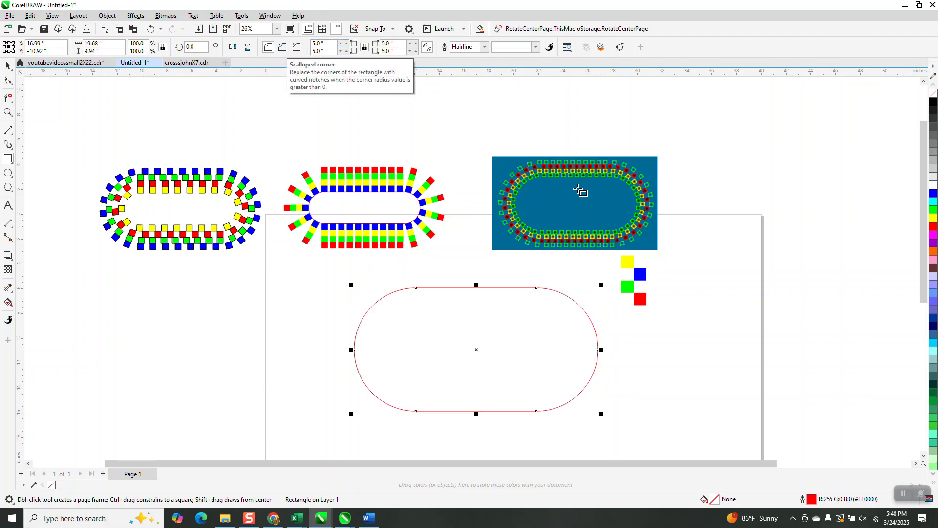
# - Place the coloured group just above the rounded rectangle and move the blue picture and the red-edged oval pattern out of the way
pyautogui.click(8, 65)
pyautogui.moveTo(637, 286); pyautogui.dragTo(467, 258)
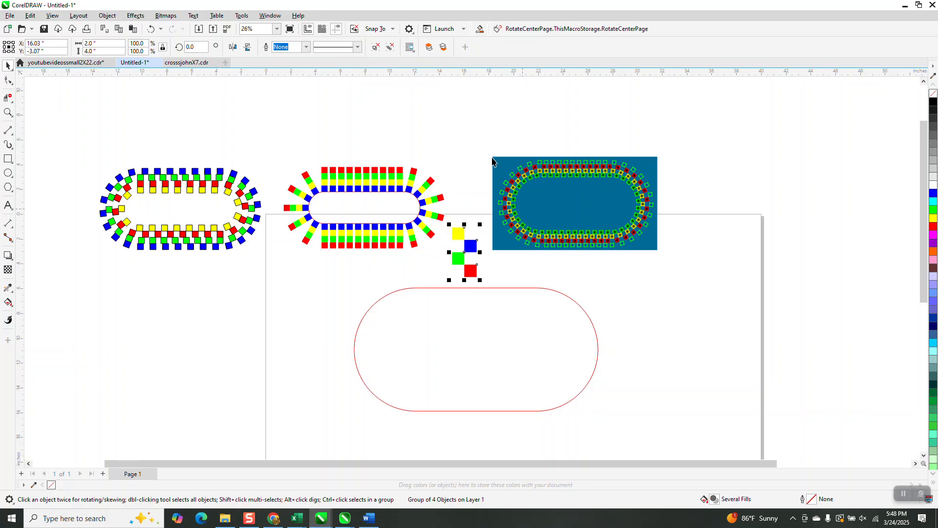
pyautogui.moveTo(529, 207); pyautogui.dragTo(583, 141)
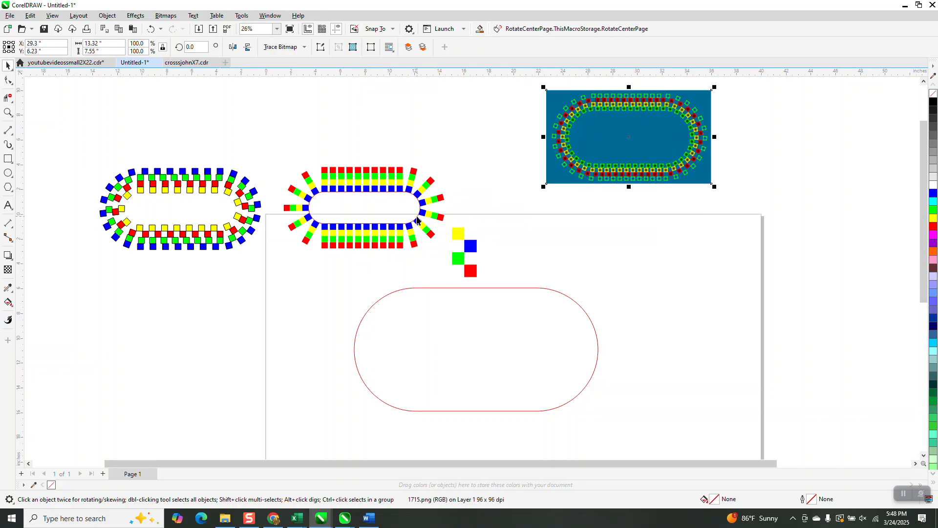
pyautogui.click(418, 221)
pyautogui.click(283, 167)
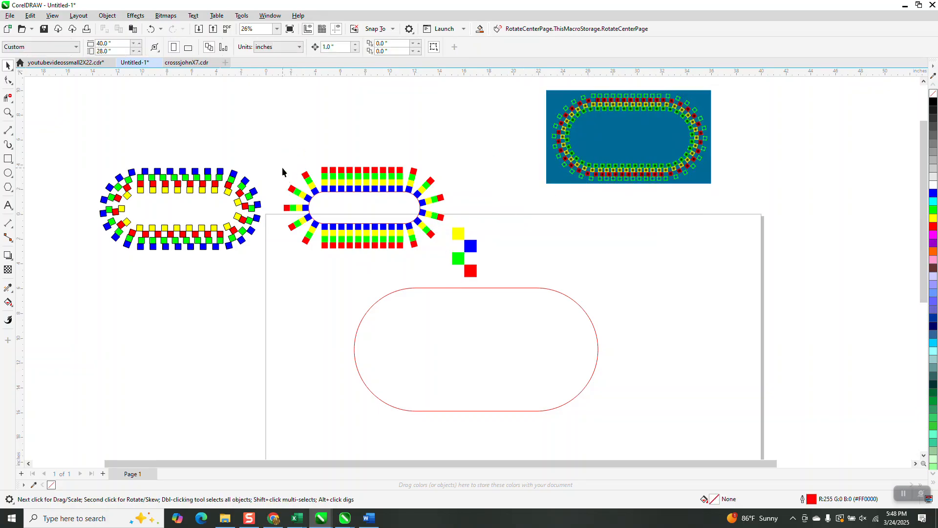
pyautogui.moveTo(423, 267); pyautogui.dragTo(451, 259)
pyautogui.moveTo(393, 221); pyautogui.dragTo(343, 150)
# - Fit the coloured group along the rounded rectangle with Fit Objects to Path, using 50 duplicates and the bottom-centre origin
pyautogui.click(474, 248)
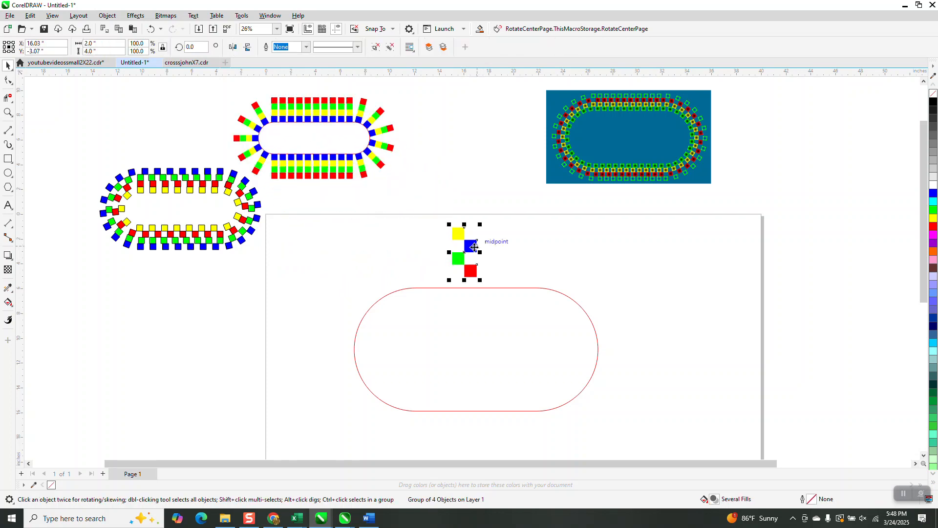
pyautogui.keyDown('shift'); pyautogui.click(506, 288); pyautogui.keyUp('shift')
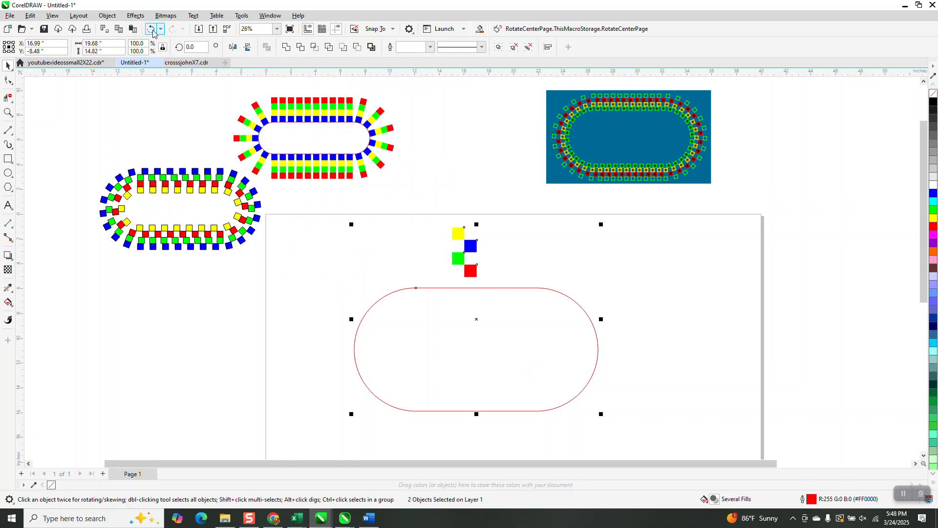
pyautogui.click(107, 15)
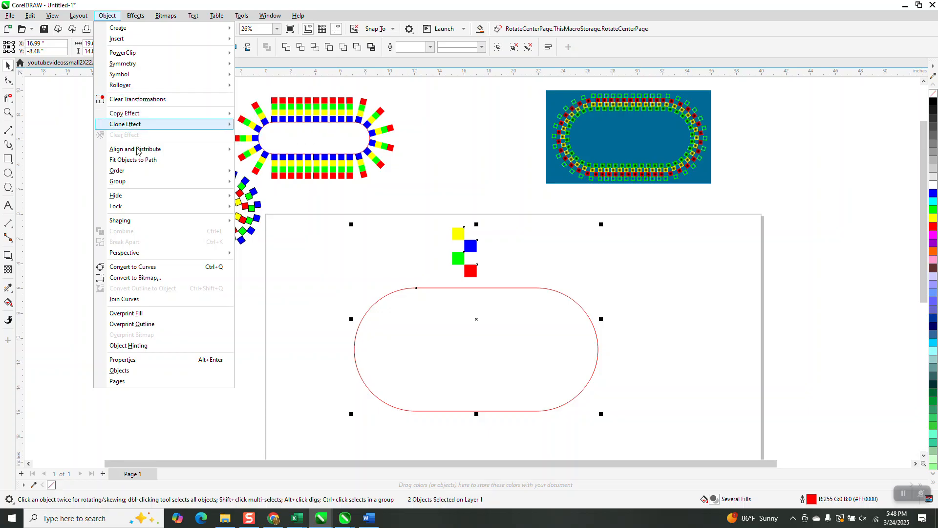
pyautogui.click(141, 160)
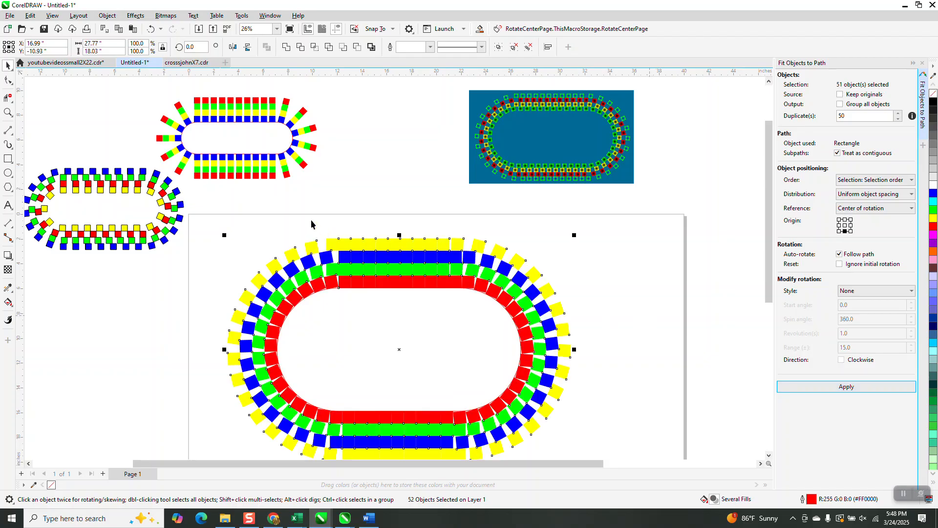
# - Undo the 50-duplicate fit and fit the coloured group to the rounded rectangle again with 35 duplicates
pyautogui.click(152, 29)
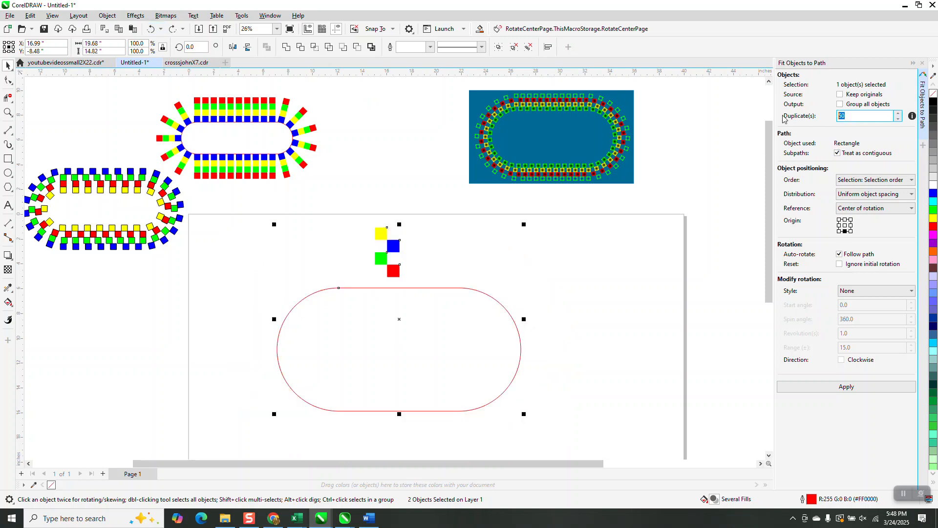
pyautogui.click(840, 387)
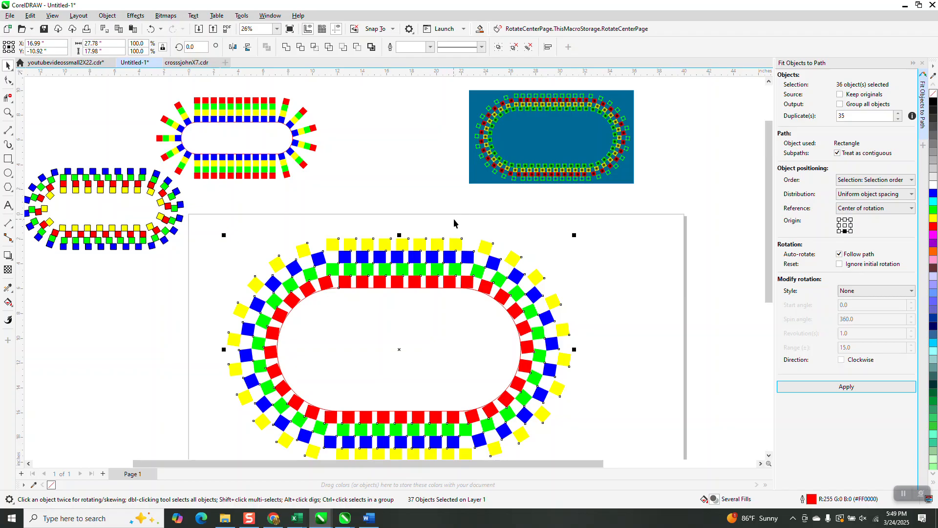
# - Move the blue picture beside the fitted border to compare their square arrangements, and undo the move
pyautogui.moveTo(529, 169); pyautogui.dragTo(633, 331)
pyautogui.click(7, 112)
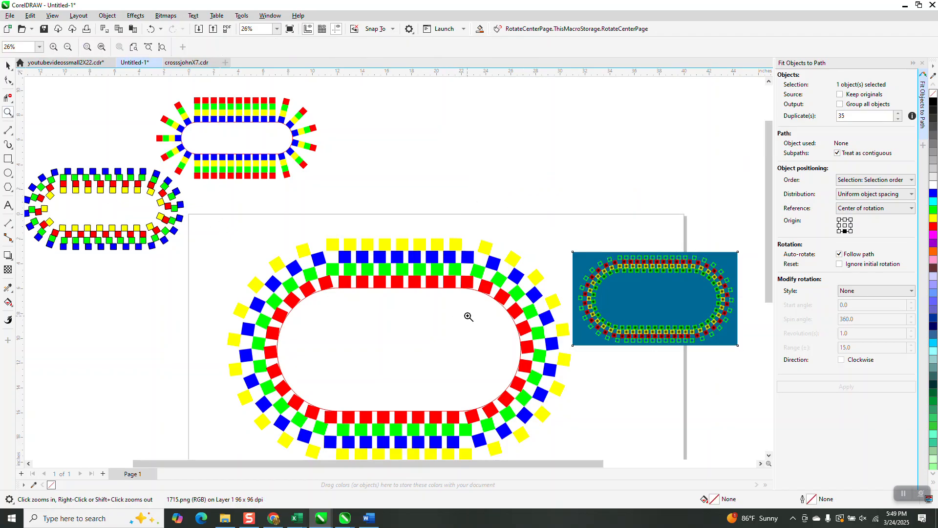
pyautogui.moveTo(435, 240); pyautogui.dragTo(695, 364)
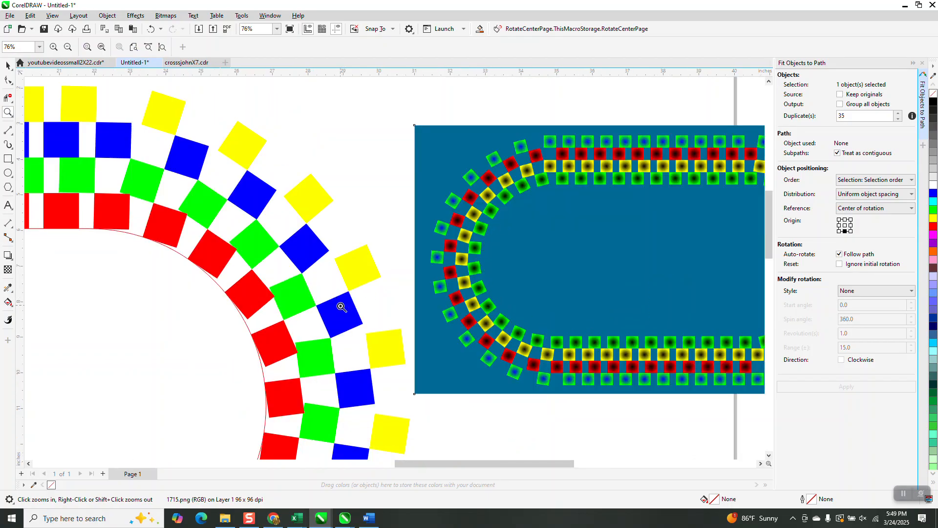
pyautogui.rightClick(355, 267)
pyautogui.rightClick(355, 267)
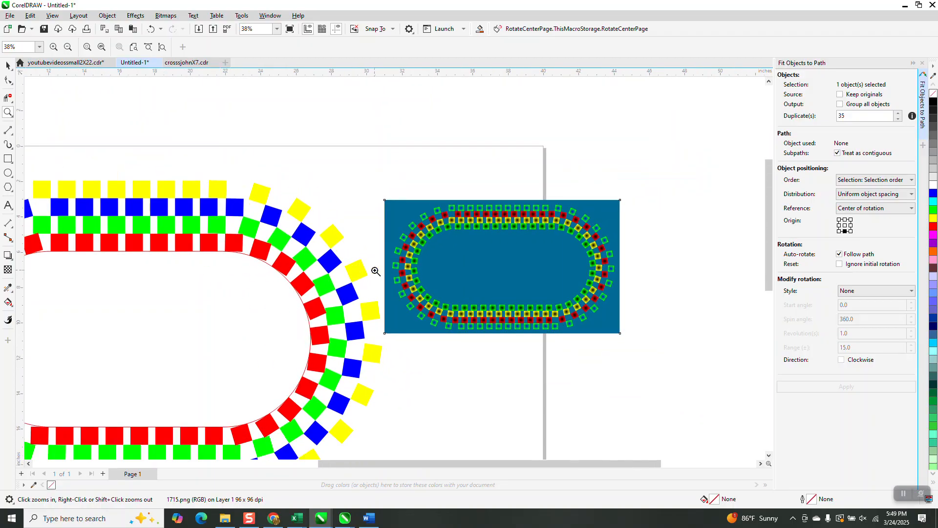
pyautogui.rightClick(376, 274)
pyautogui.rightClick(438, 266)
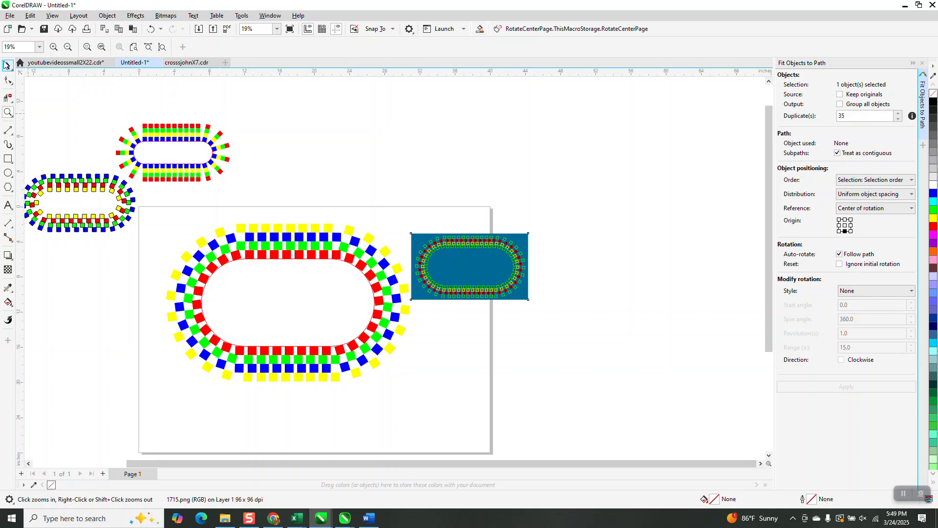
pyautogui.click(152, 29)
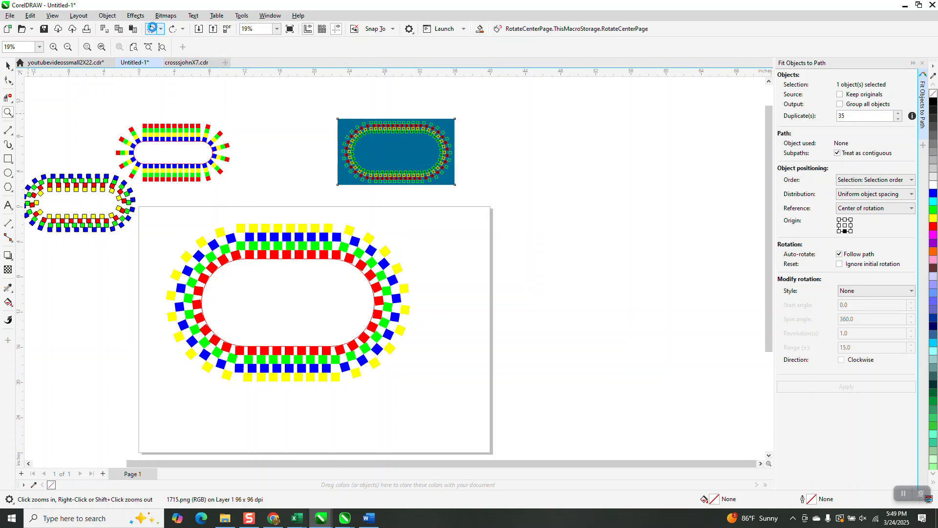
# - Undo the 35-duplicate fit and move the blue picture beside the staggered coloured group
pyautogui.click(152, 29)
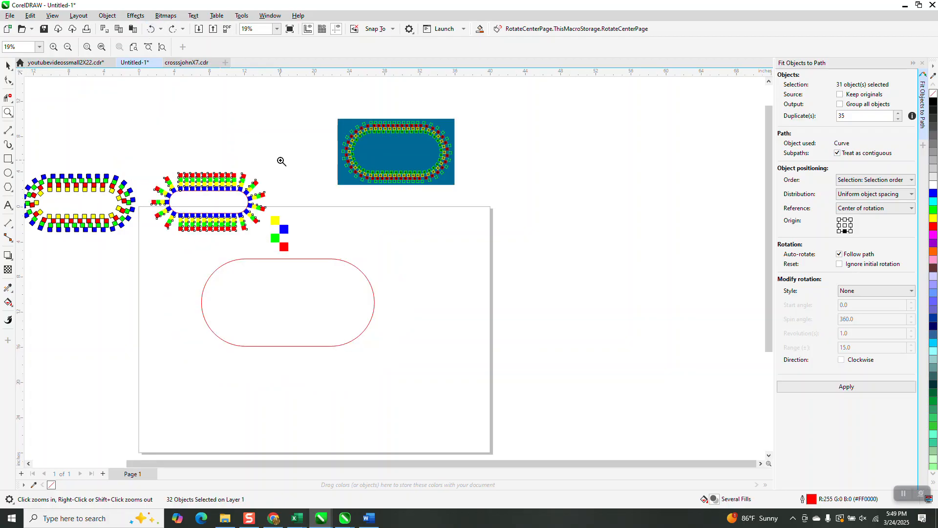
pyautogui.click(282, 160)
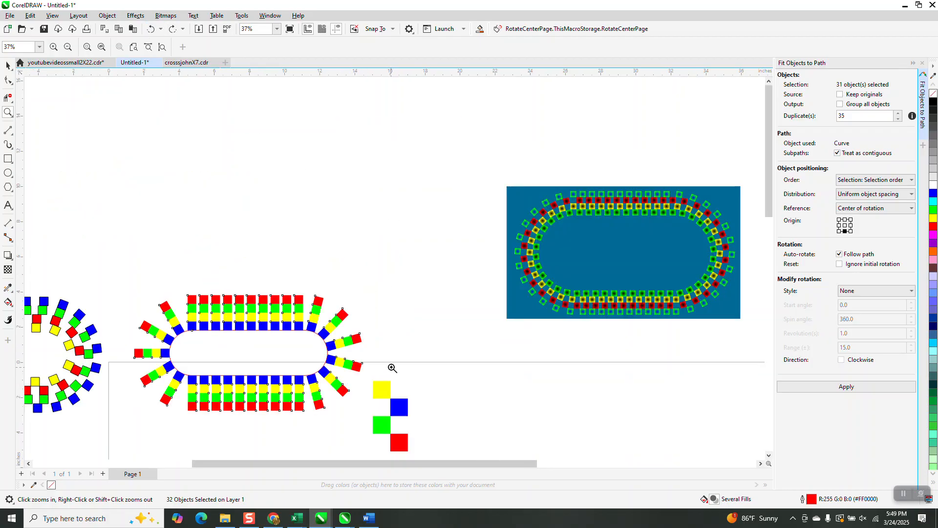
pyautogui.moveTo(354, 363); pyautogui.dragTo(463, 457)
pyautogui.scroll(-2, 402, 203)
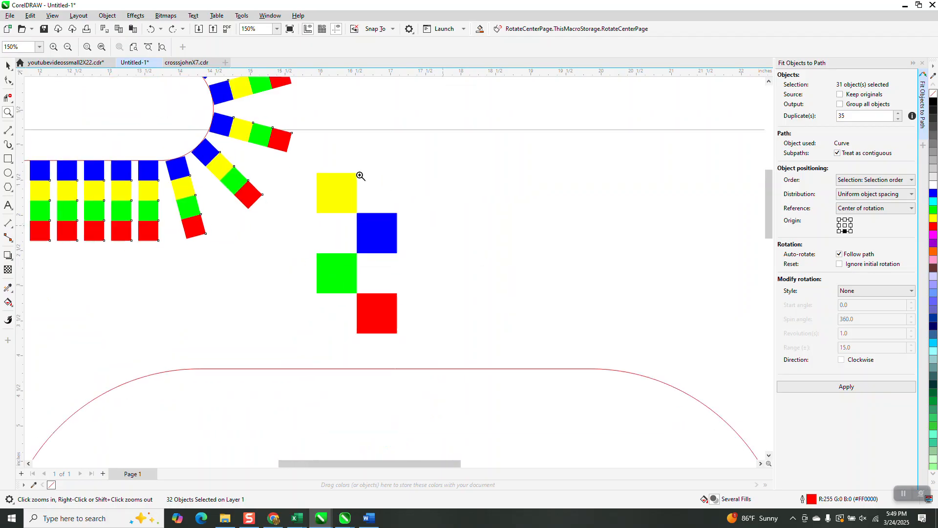
pyautogui.click(8, 65)
pyautogui.scroll(-2, 547, 207)
pyautogui.moveTo(594, 126); pyautogui.dragTo(564, 260)
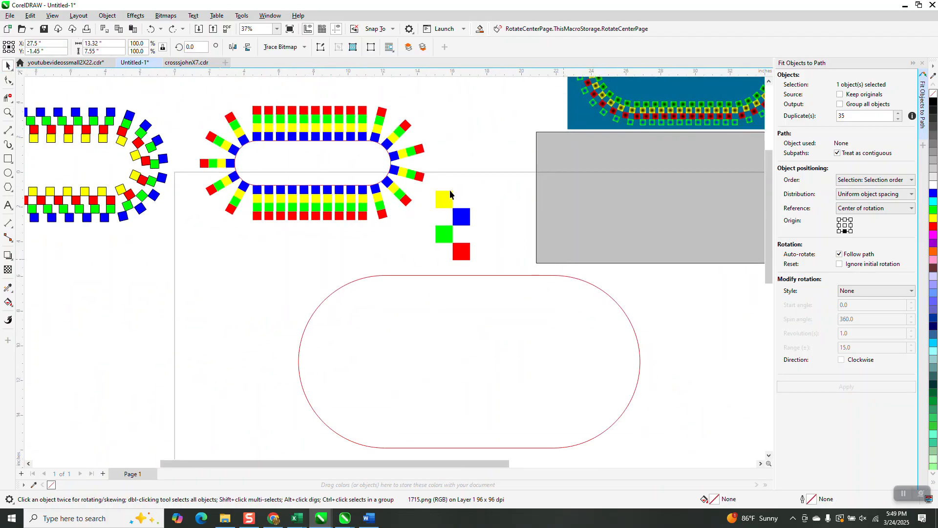
# - Ungroup the four staggered coloured squares above the rounded rectangle and deselect them
pyautogui.click(452, 209)
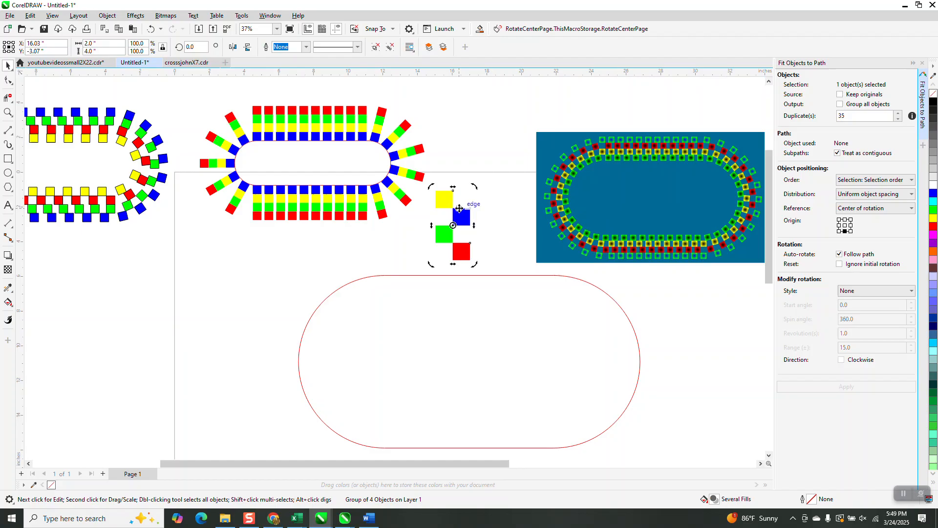
pyautogui.click(136, 15)
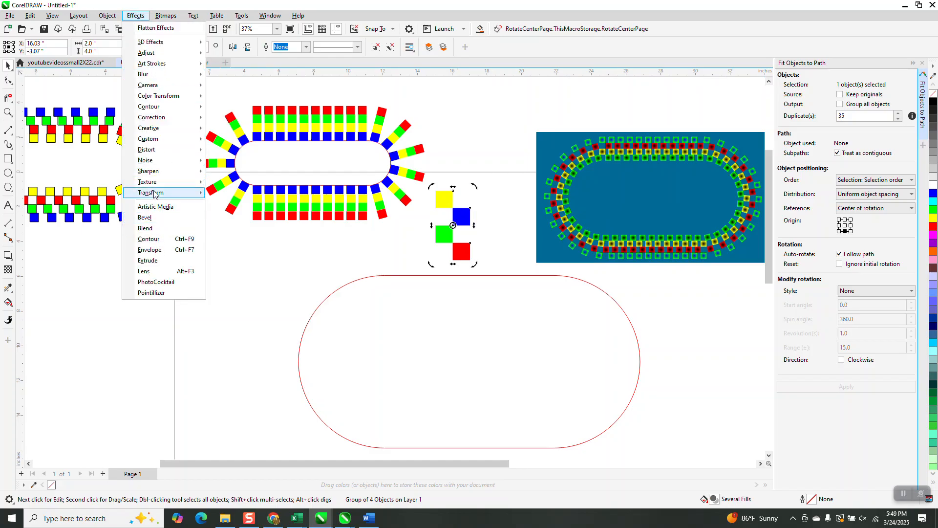
pyautogui.click(112, 18)
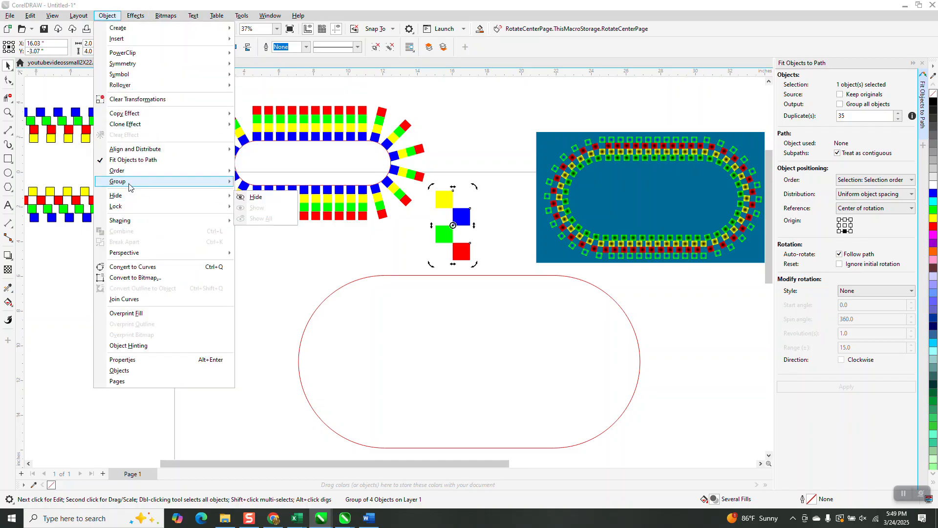
pyautogui.moveTo(177, 185)
pyautogui.click(260, 194)
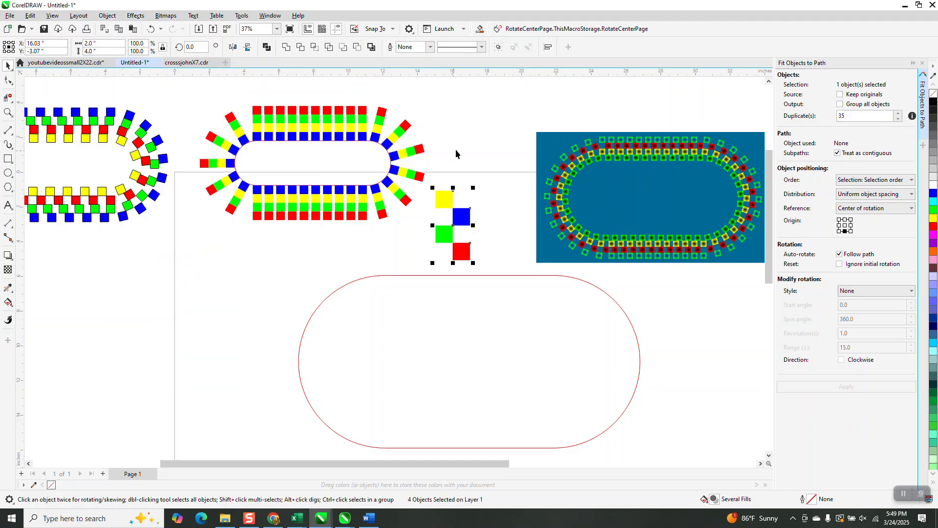
pyautogui.click(423, 212)
# - Recolour the top three staggered squares from top to bottom as green, red and yellow
pyautogui.click(440, 203)
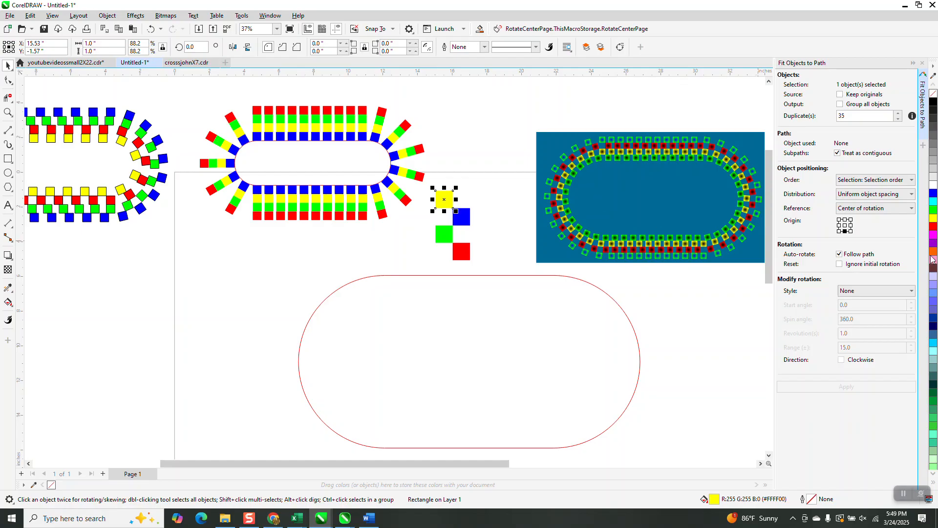
pyautogui.click(934, 210)
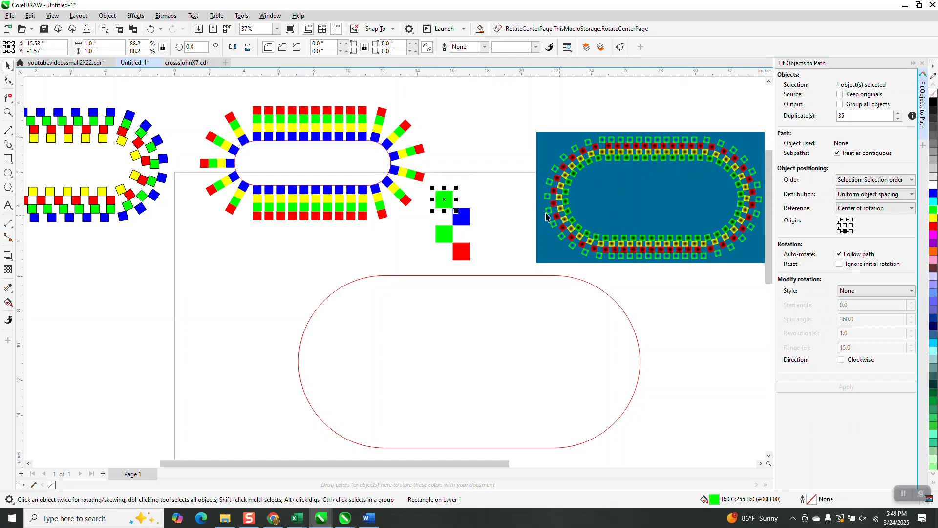
pyautogui.click(464, 218)
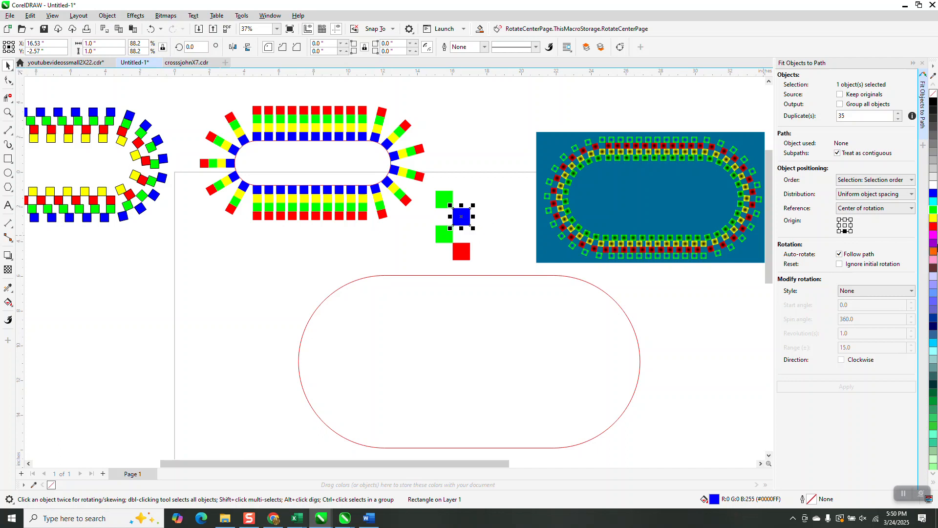
pyautogui.click(934, 227)
pyautogui.press('Tab')
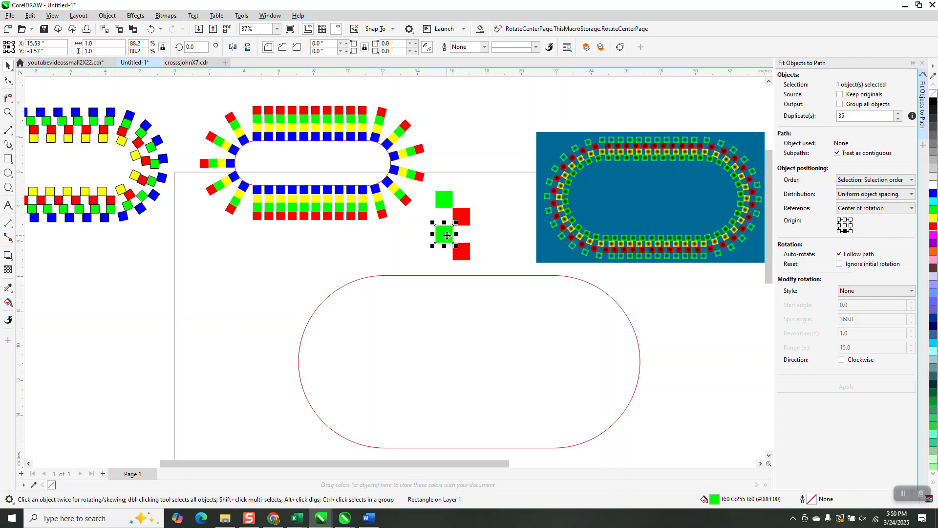
pyautogui.click(933, 218)
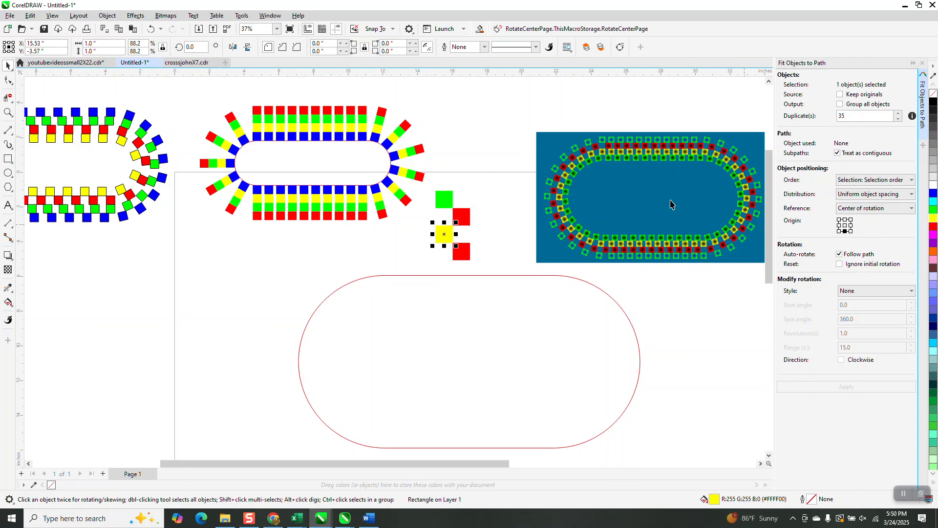
# - Check the colour order of the squares in the blue picture and fill the bottom staggered square with blue
pyautogui.click(8, 113)
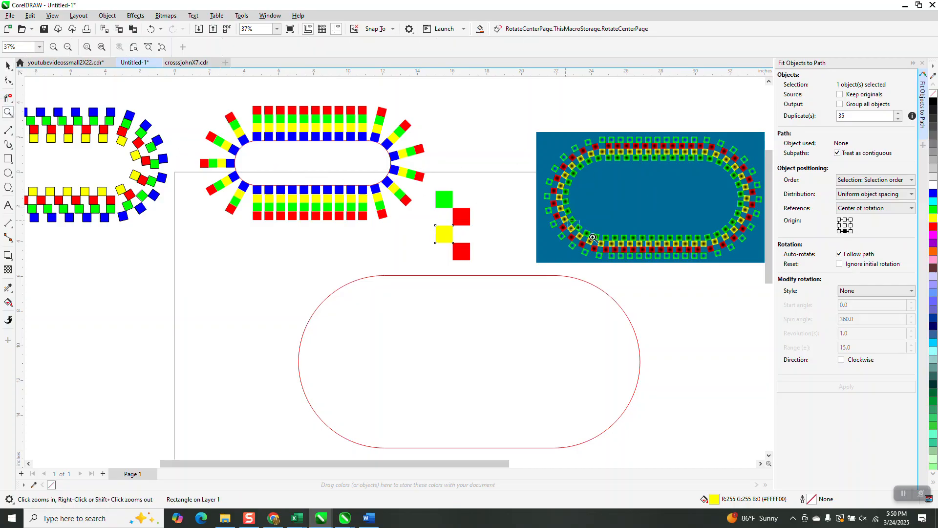
pyautogui.moveTo(579, 221); pyautogui.dragTo(648, 266)
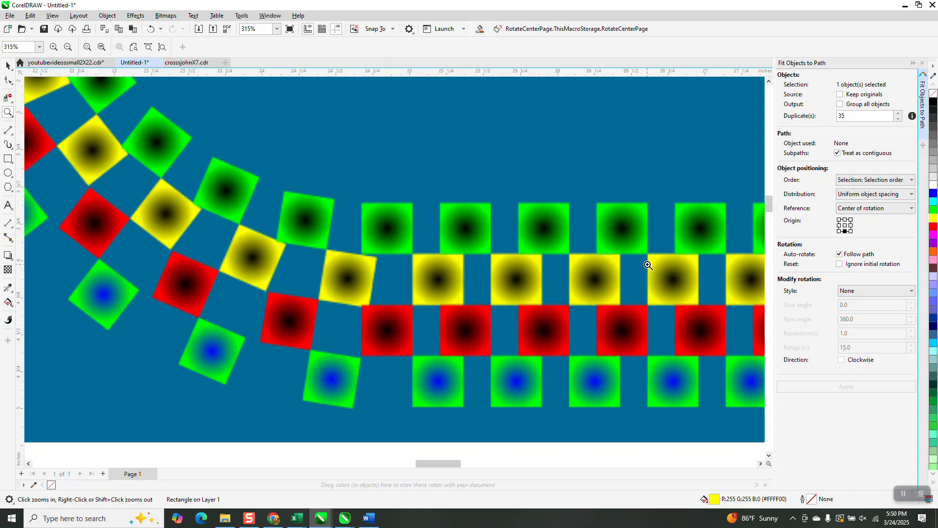
pyautogui.scroll(-3, 606, 264)
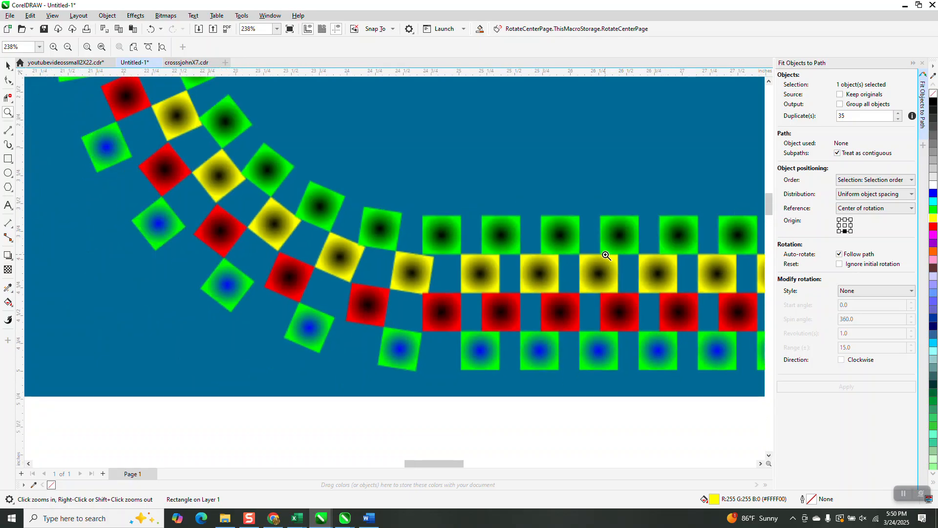
pyautogui.scroll(-3, 606, 265)
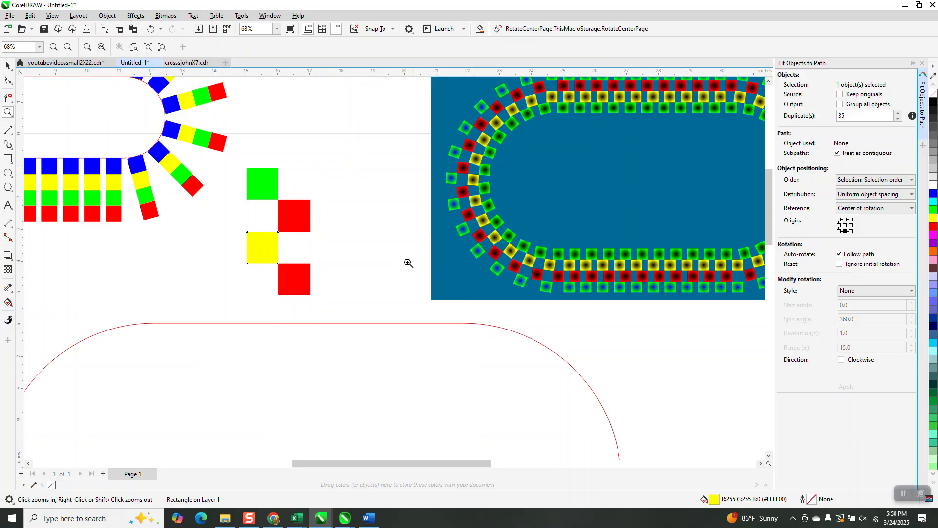
pyautogui.click(8, 65)
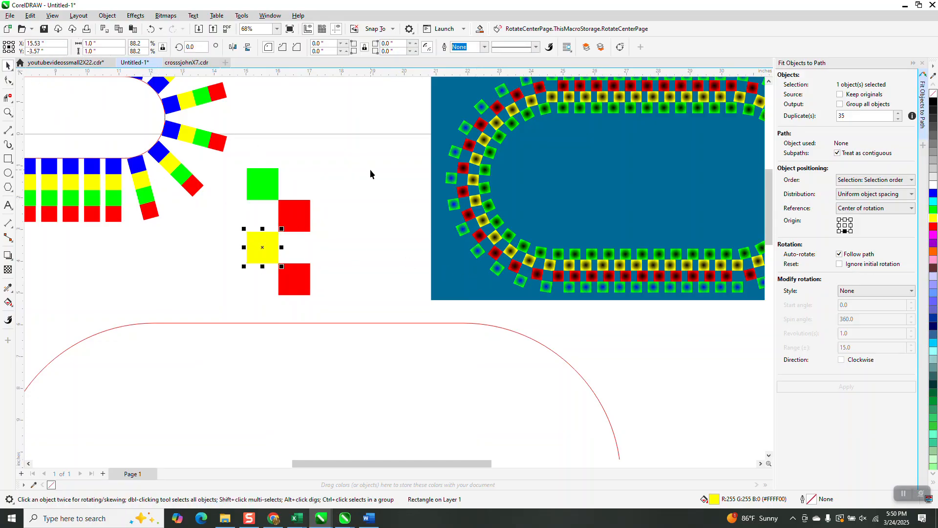
pyautogui.click(306, 278)
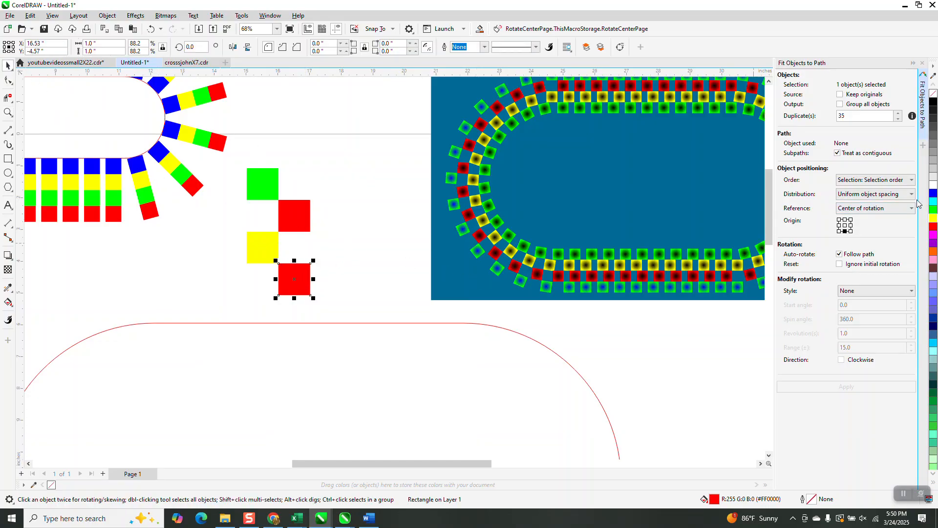
pyautogui.click(934, 193)
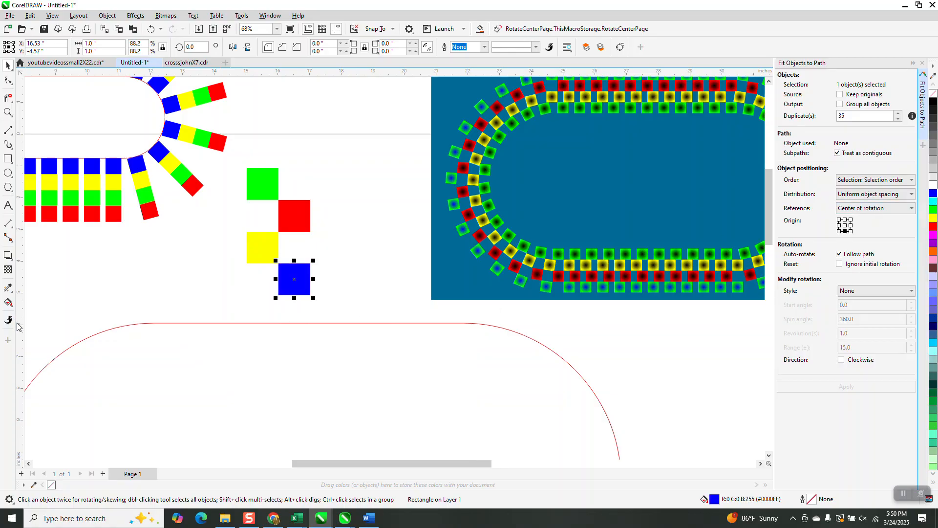
# - Try an interactive fountain fill starting at the top green square, and undo the gradient applied to the blue square
pyautogui.click(10, 305)
pyautogui.click(13, 309)
pyautogui.click(22, 302)
pyautogui.moveTo(261, 186); pyautogui.dragTo(291, 186)
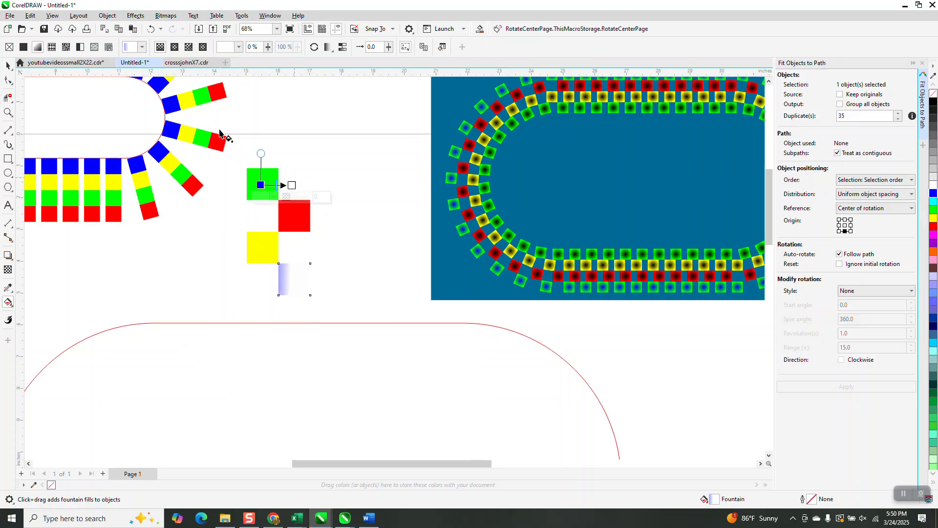
pyautogui.click(329, 145)
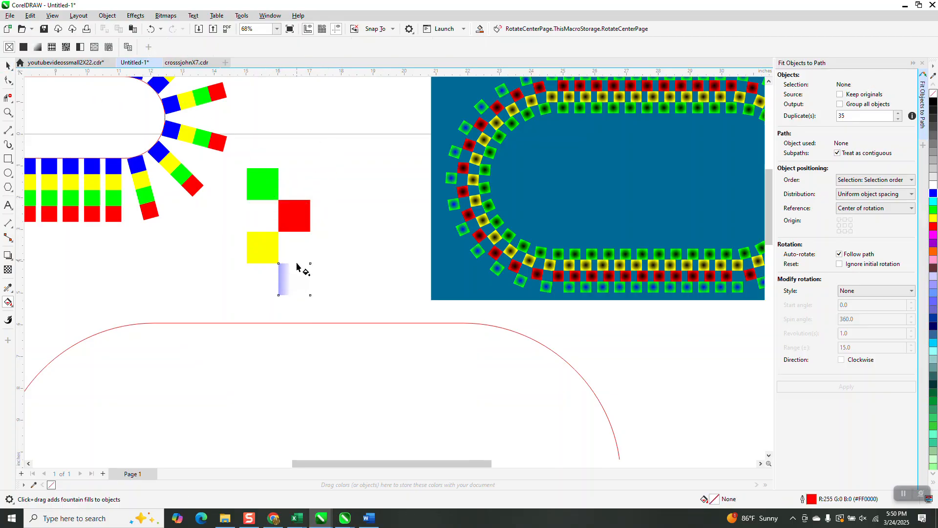
pyautogui.click(152, 29)
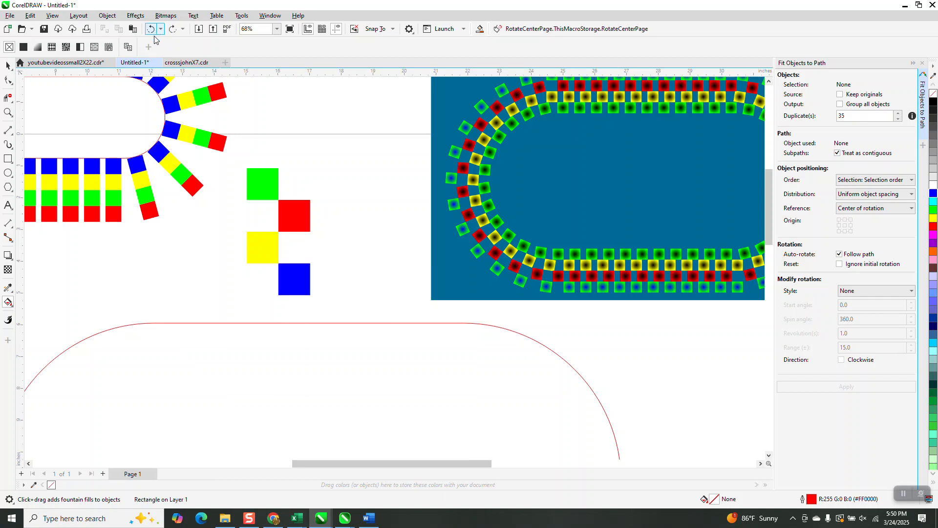
# - Give the top green square an elliptical fountain fill with a black centre in its middle and the green end at its edge
pyautogui.click(260, 195)
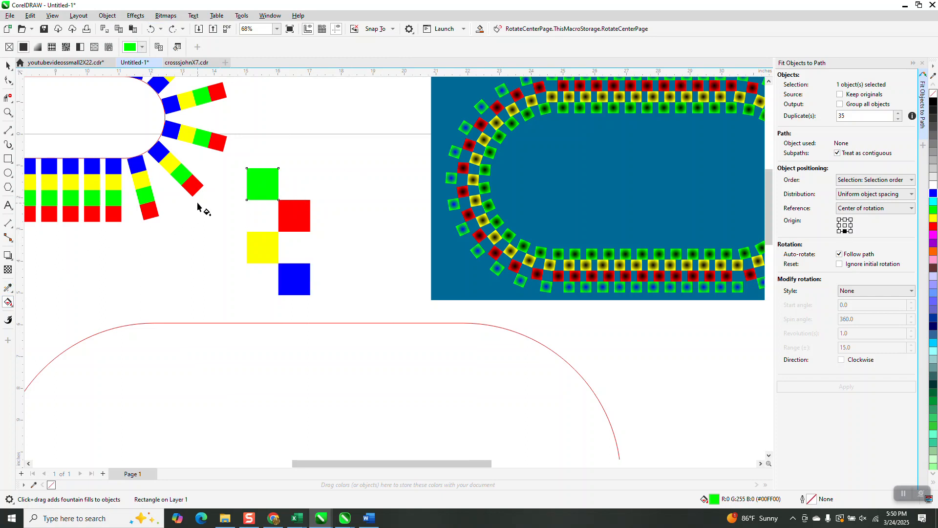
pyautogui.moveTo(260, 182); pyautogui.dragTo(284, 181)
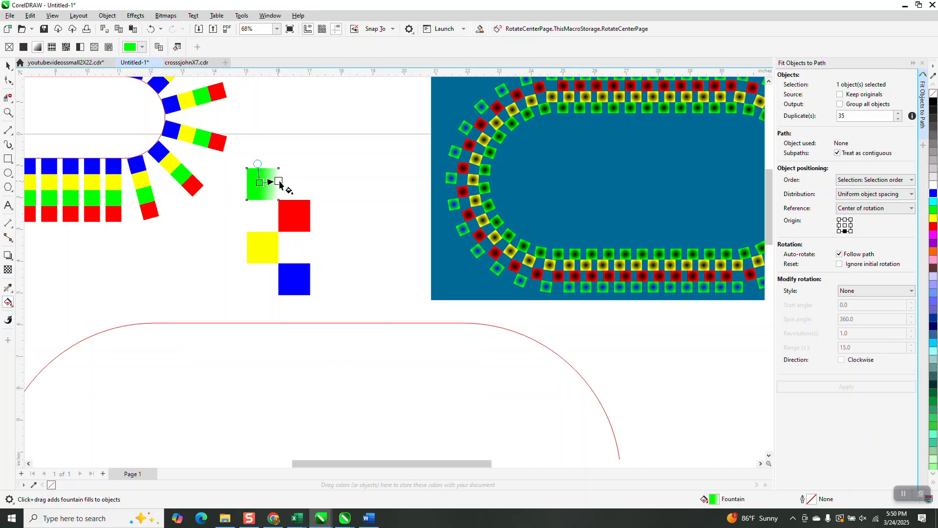
pyautogui.click(174, 46)
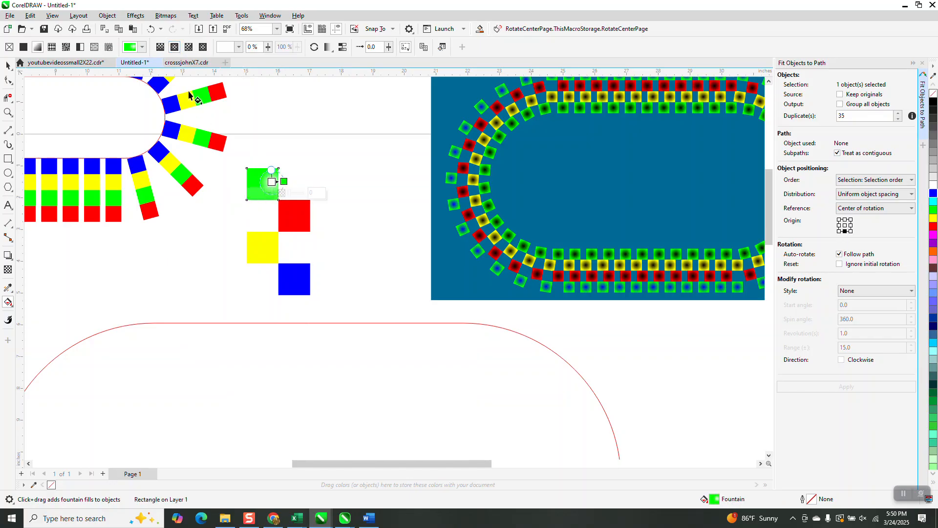
pyautogui.moveTo(272, 182); pyautogui.dragTo(263, 184)
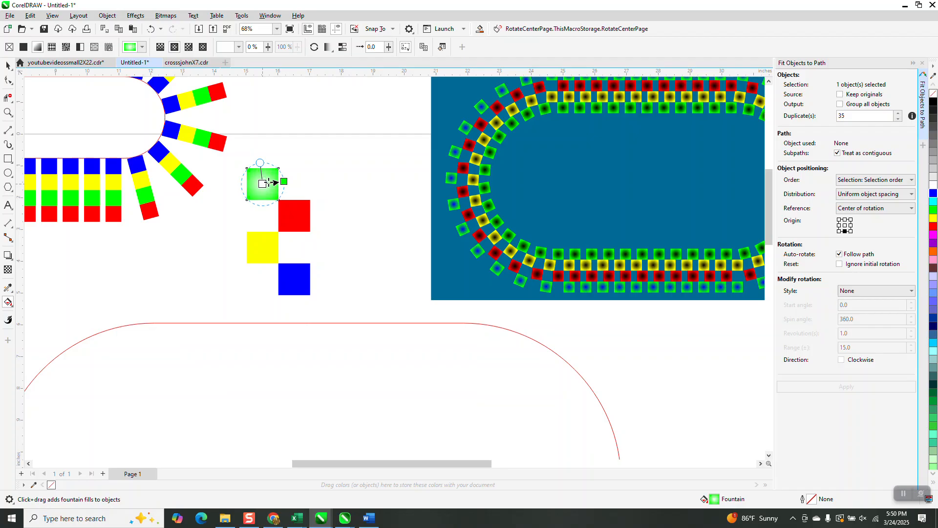
pyautogui.click(933, 103)
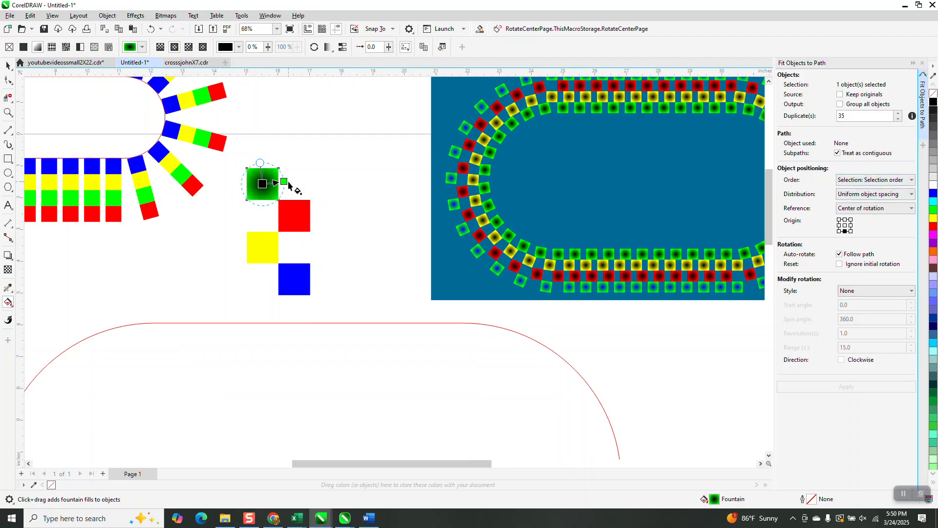
pyautogui.moveTo(285, 181); pyautogui.dragTo(278, 182)
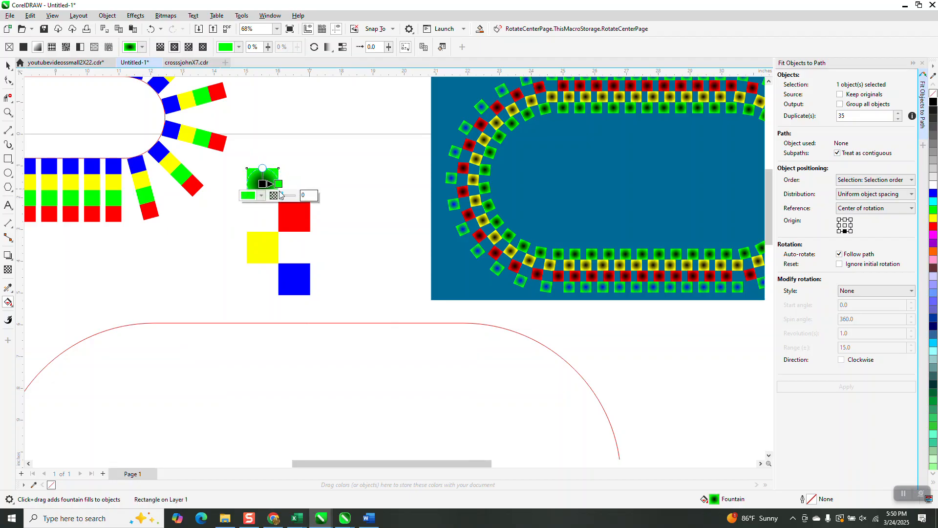
pyautogui.click(8, 66)
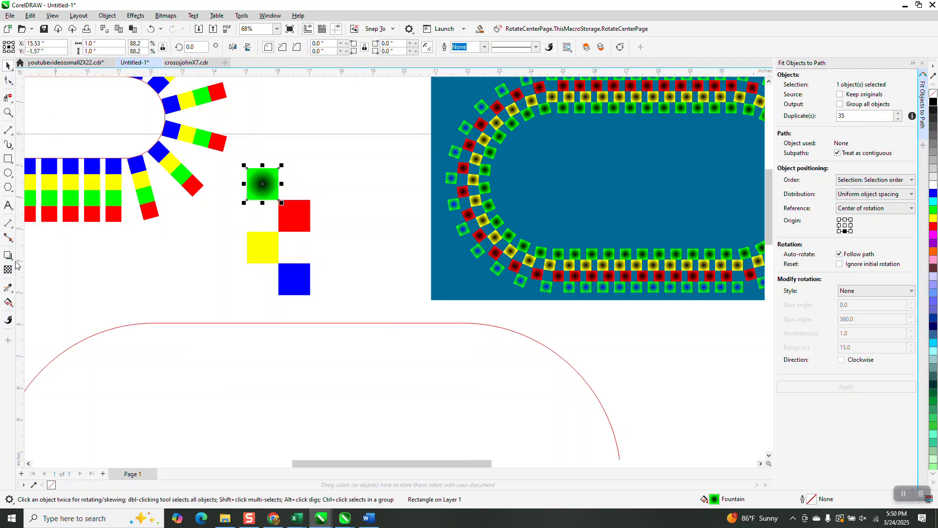
# - Copy the top square's green-and-black fountain fill onto the other three staggered squares
pyautogui.click(8, 288)
pyautogui.click(58, 299)
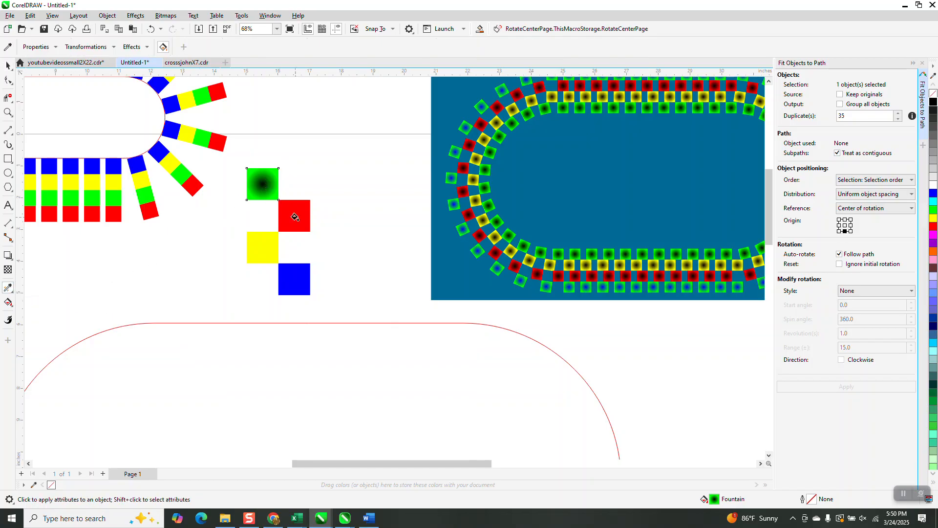
pyautogui.click(297, 219)
pyautogui.click(264, 259)
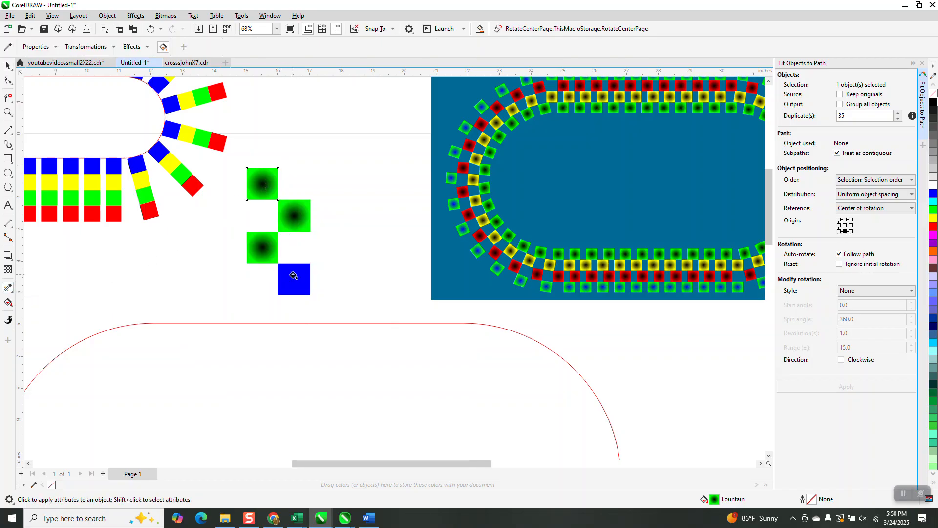
pyautogui.click(298, 275)
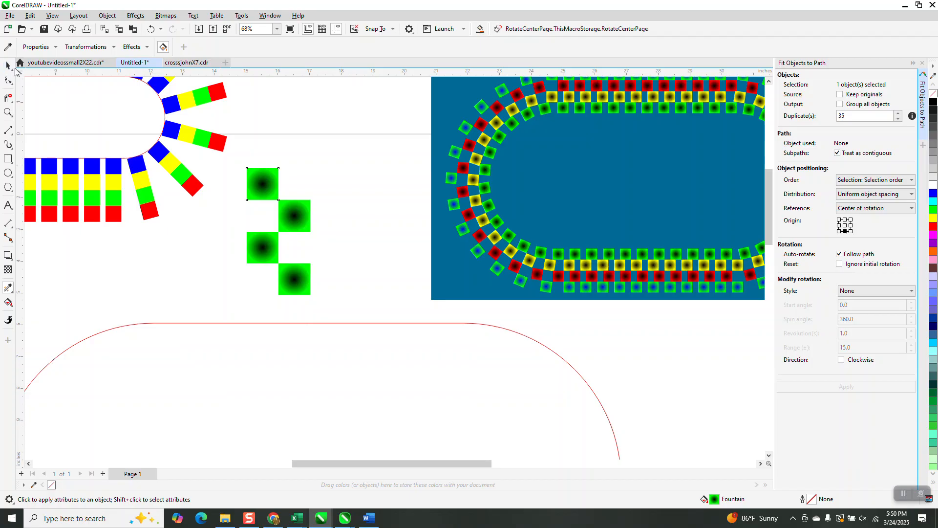
# - Change the outer colour of the fountain fill to red on the second square and to yellow on the third square
pyautogui.click(8, 66)
pyautogui.click(286, 125)
pyautogui.click(295, 215)
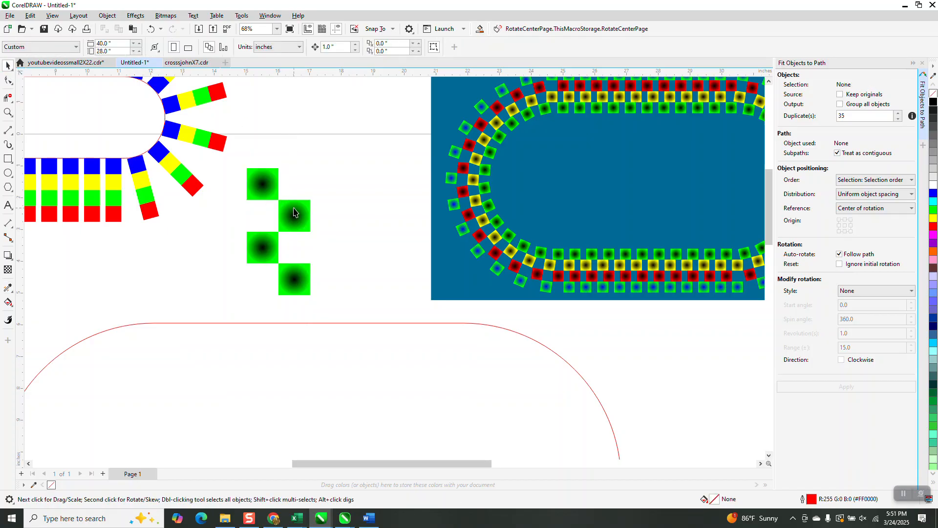
pyautogui.click(8, 302)
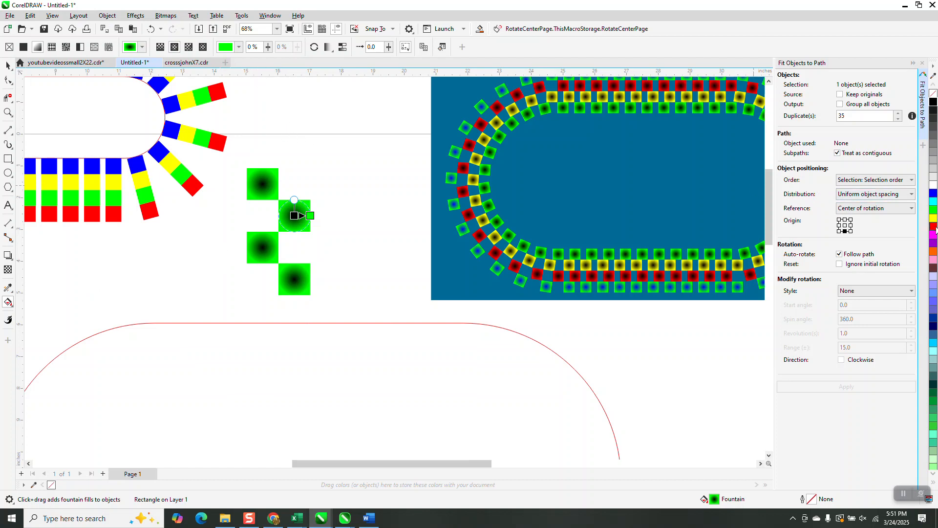
pyautogui.moveTo(791, 229); pyautogui.dragTo(310, 216)
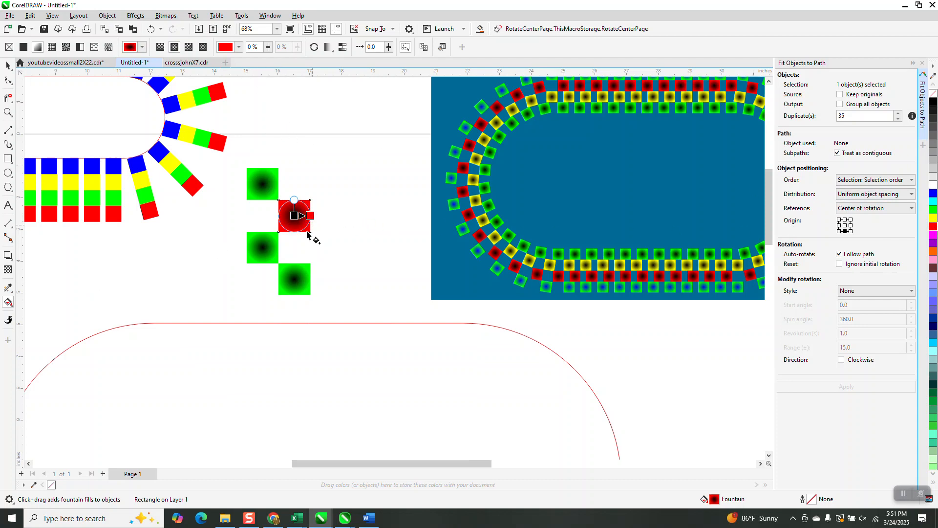
pyautogui.click(262, 248)
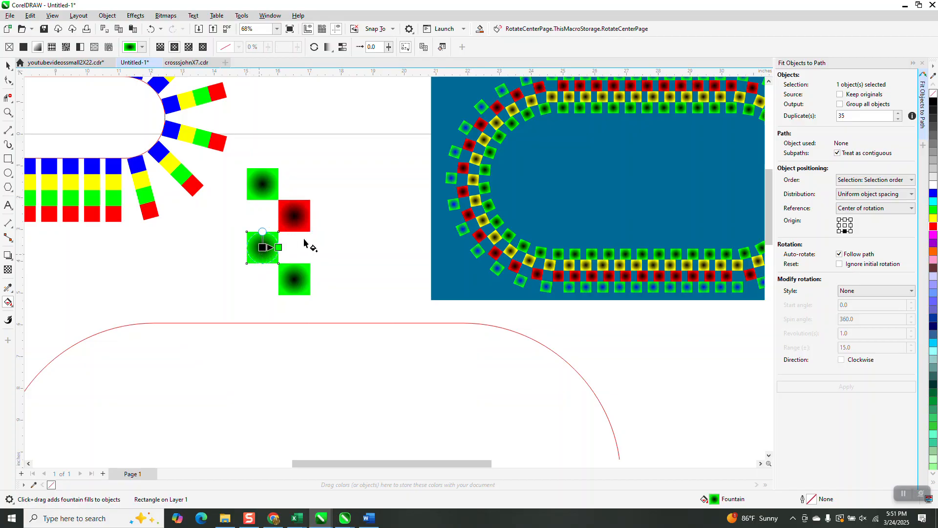
pyautogui.moveTo(757, 232); pyautogui.dragTo(281, 249)
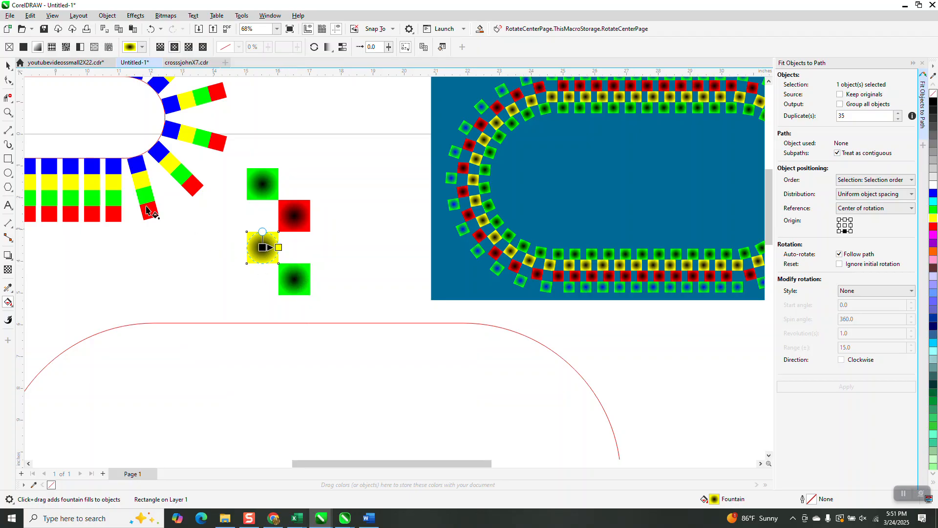
# - Change the centre colour of the bottom square's fountain fill to blue, matching the outermost squares in the reference picture
pyautogui.click(8, 117)
pyautogui.moveTo(503, 233); pyautogui.dragTo(588, 299)
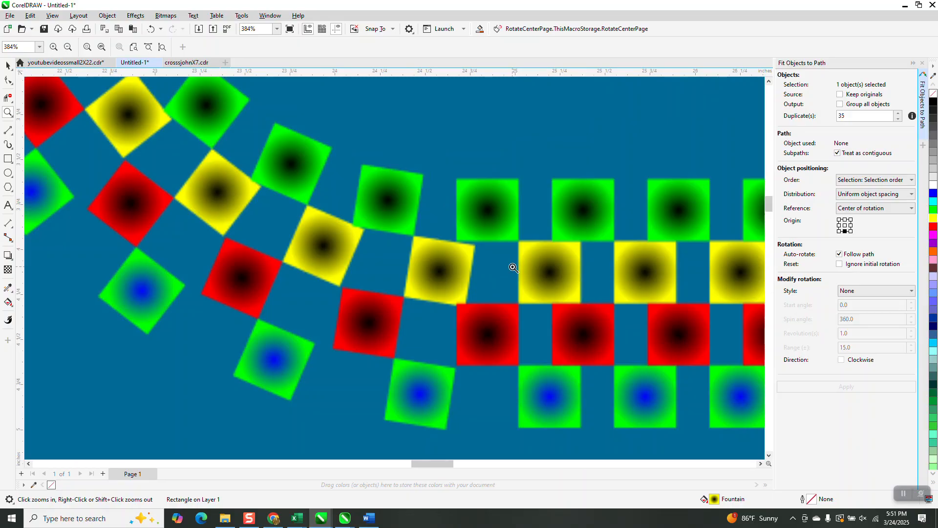
pyautogui.scroll(-4, 513, 268)
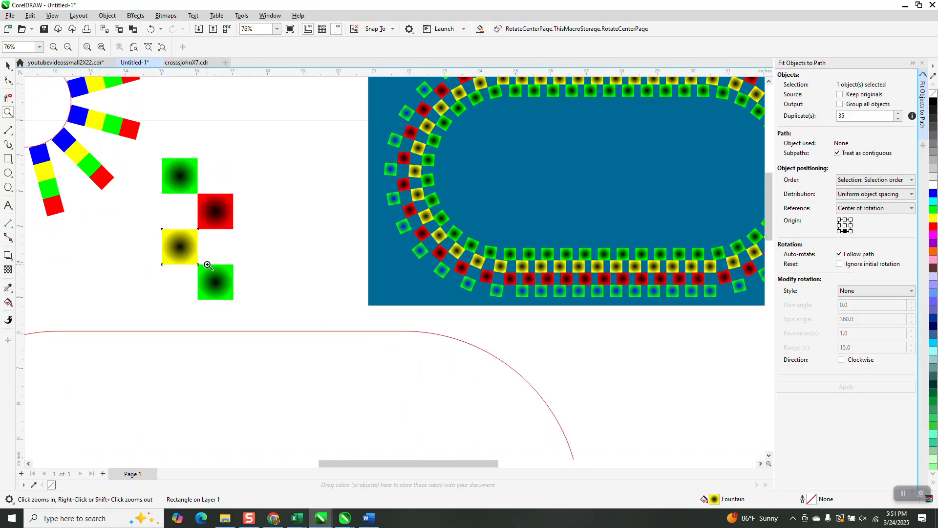
pyautogui.click(8, 65)
pyautogui.click(197, 281)
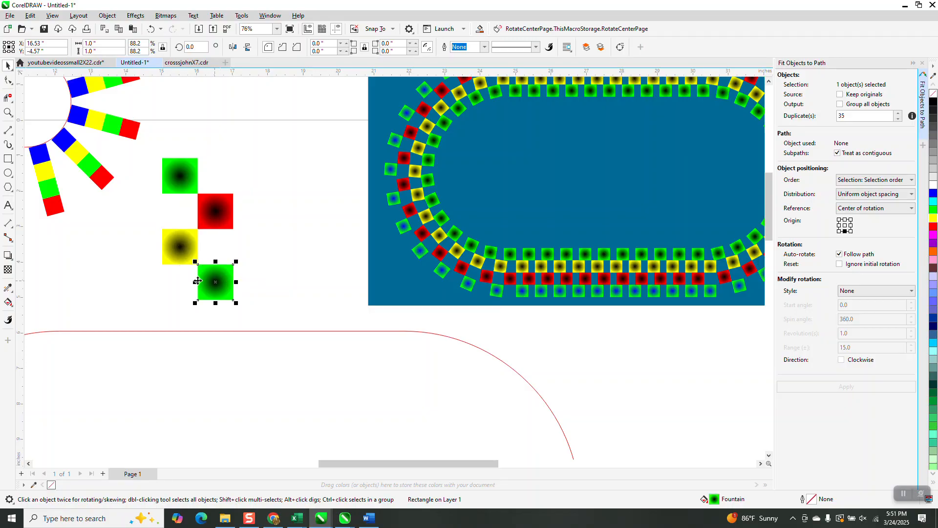
pyautogui.click(8, 303)
pyautogui.click(34, 302)
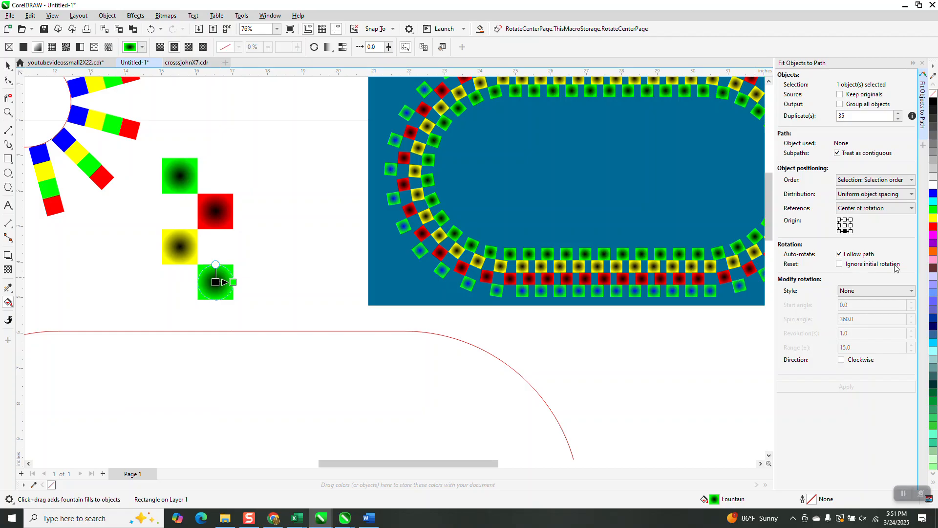
pyautogui.moveTo(934, 194); pyautogui.dragTo(215, 283)
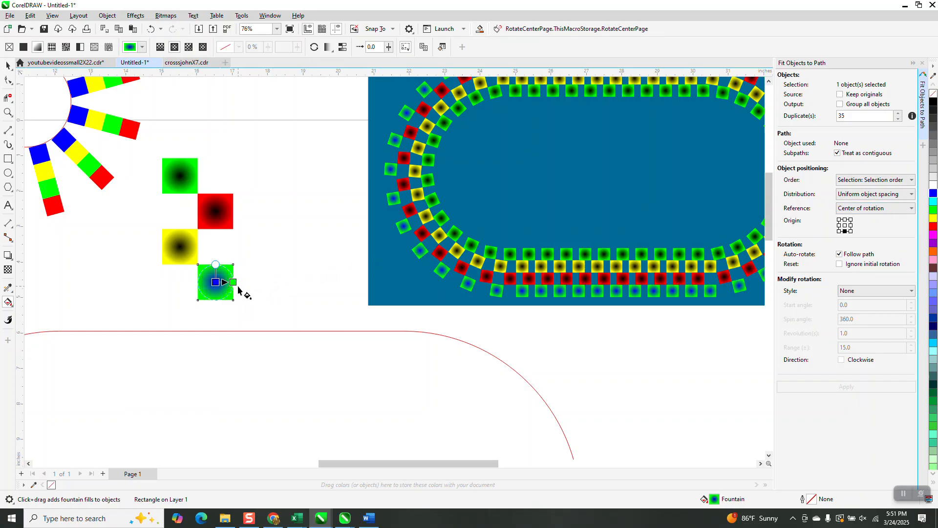
# - Group the four staggered gradient squares
pyautogui.click(8, 65)
pyautogui.moveTo(138, 139); pyautogui.dragTo(278, 342)
pyautogui.hotkey('ctrl', 'g')
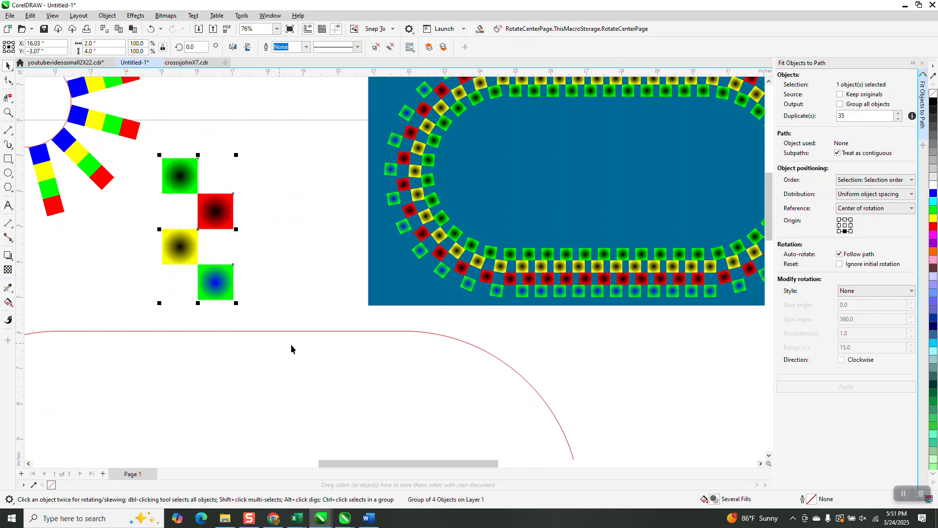
# - Move the reference picture up out of the way and place the grouped squares just above the large rounded rectangle
pyautogui.scroll(-5, 417, 359)
pyautogui.click(442, 176)
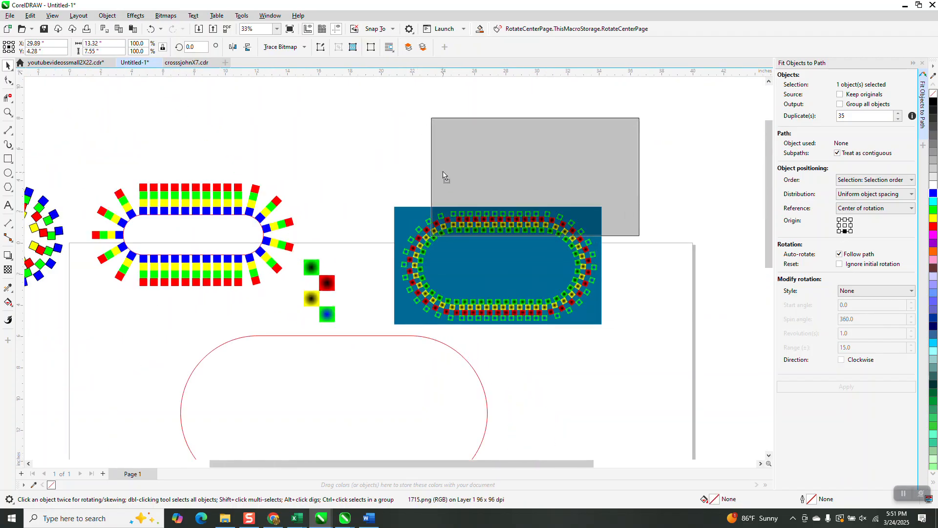
pyautogui.moveTo(336, 292); pyautogui.dragTo(417, 297)
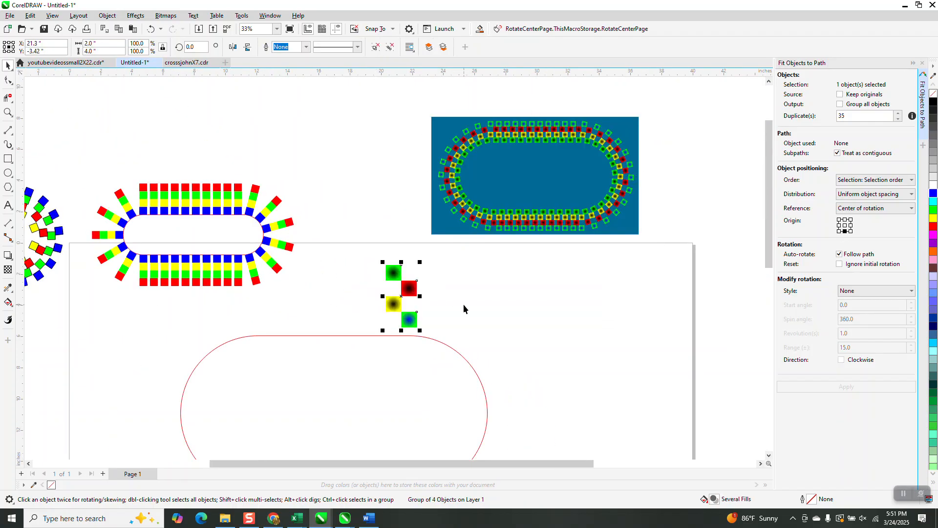
# - Fit the grouped squares along the large rounded rectangle with 35 duplicates, uniform object spacing and rotation following the path
pyautogui.keyDown('shift'); pyautogui.click(448, 350); pyautogui.keyUp('shift')
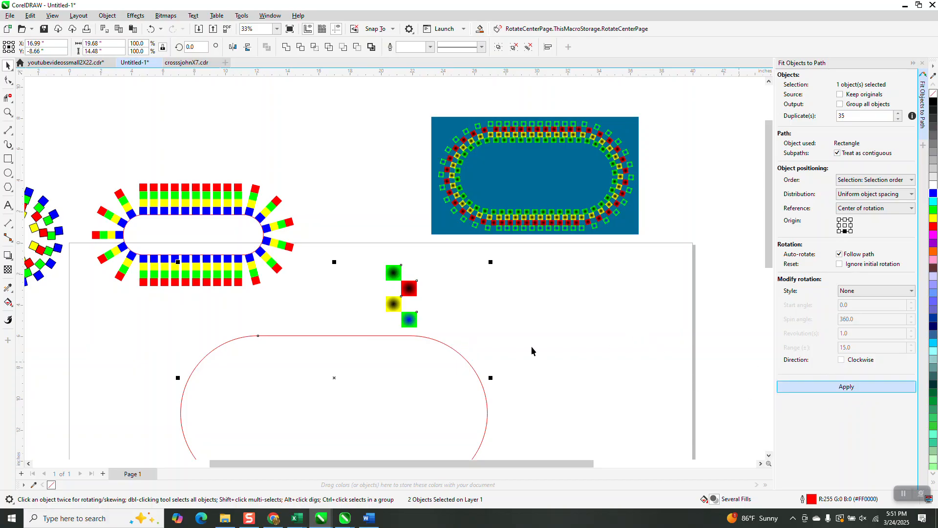
pyautogui.scroll(-2, 534, 337)
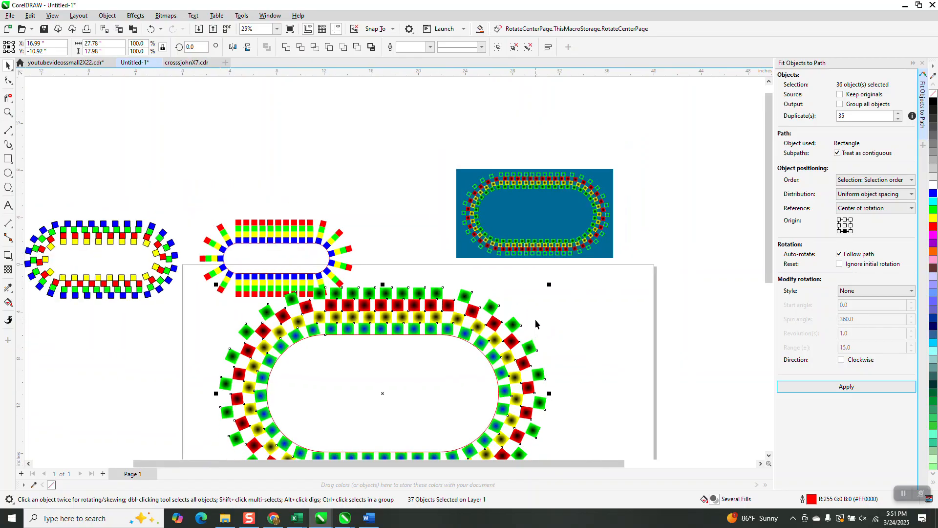
pyautogui.scroll(-1, 536, 324)
# - Move the whole flat-coloured oval border with straight stacks up, clear of the new gradient border
pyautogui.click(287, 259)
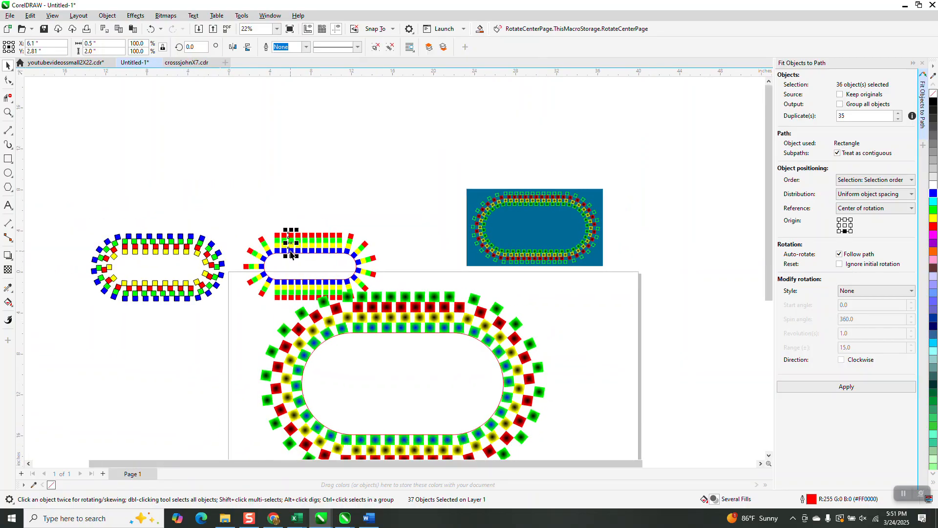
pyautogui.moveTo(229, 220); pyautogui.dragTo(401, 320)
pyautogui.moveTo(380, 275); pyautogui.dragTo(337, 195)
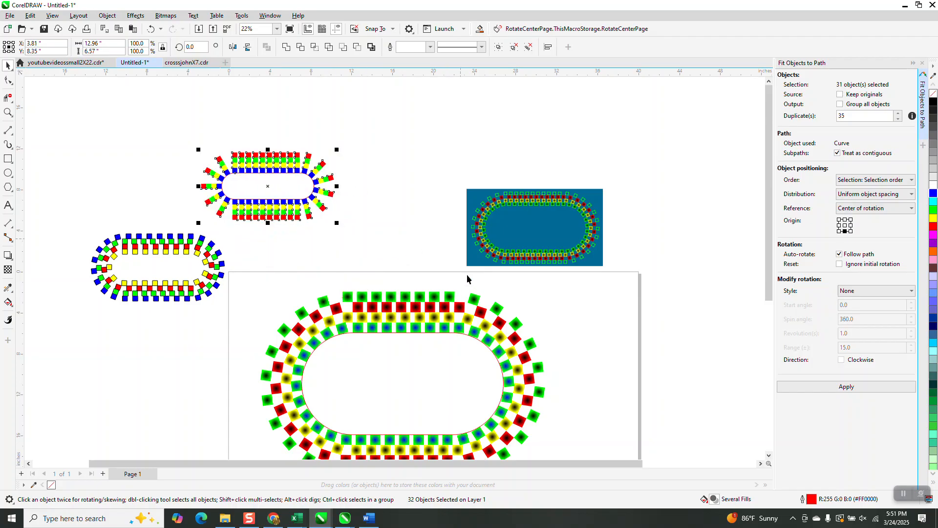
# - Delete the rounded rectangle path inside the gradient border and move the reference picture beside the border
pyautogui.click(445, 348)
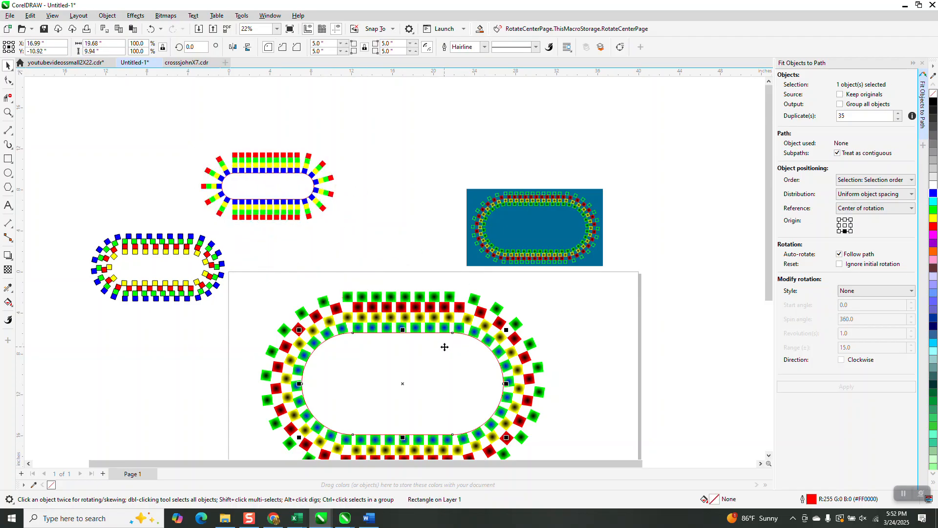
pyautogui.press('Escape')
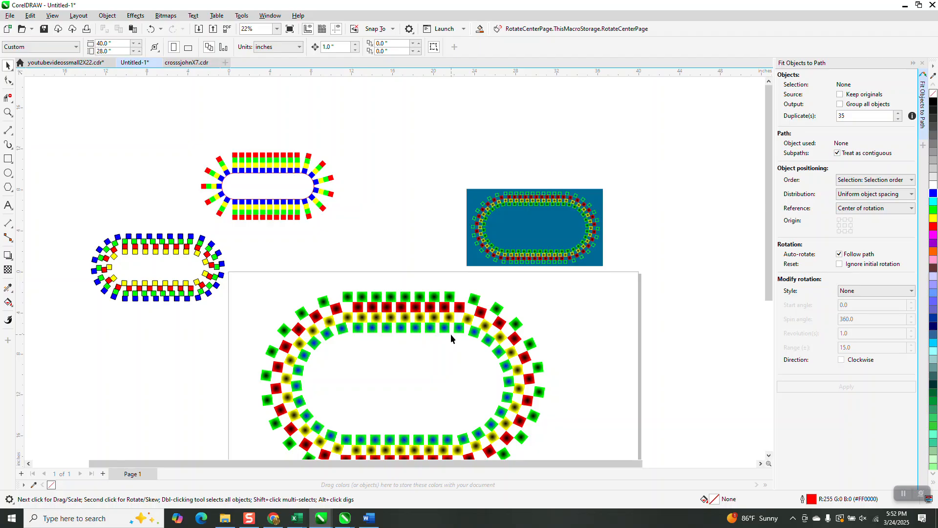
pyautogui.moveTo(539, 254); pyautogui.dragTo(640, 356)
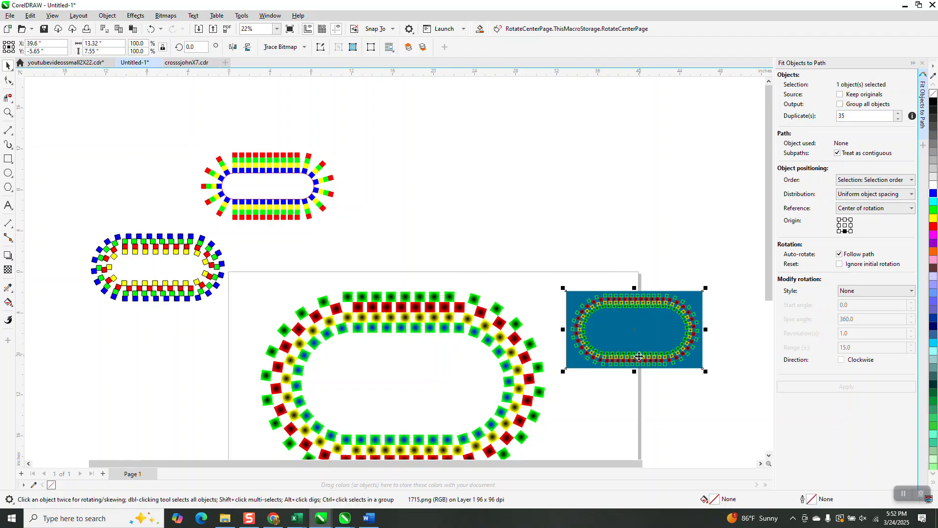
# - Compare the colour order and corner spacing of the squares in the new border with those in the reference picture
pyautogui.click(8, 112)
pyautogui.scroll(5, 488, 316)
pyautogui.scroll(-3, 523, 283)
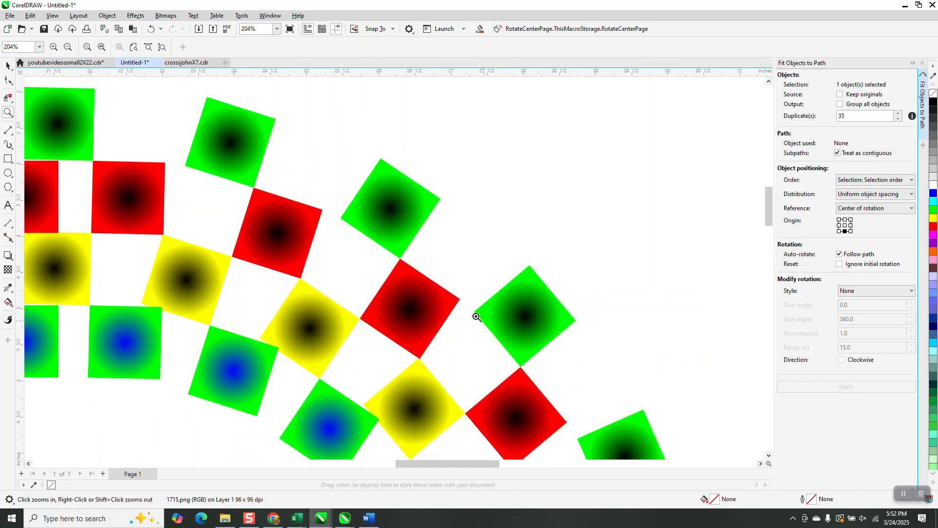
pyautogui.scroll(-3, 461, 294)
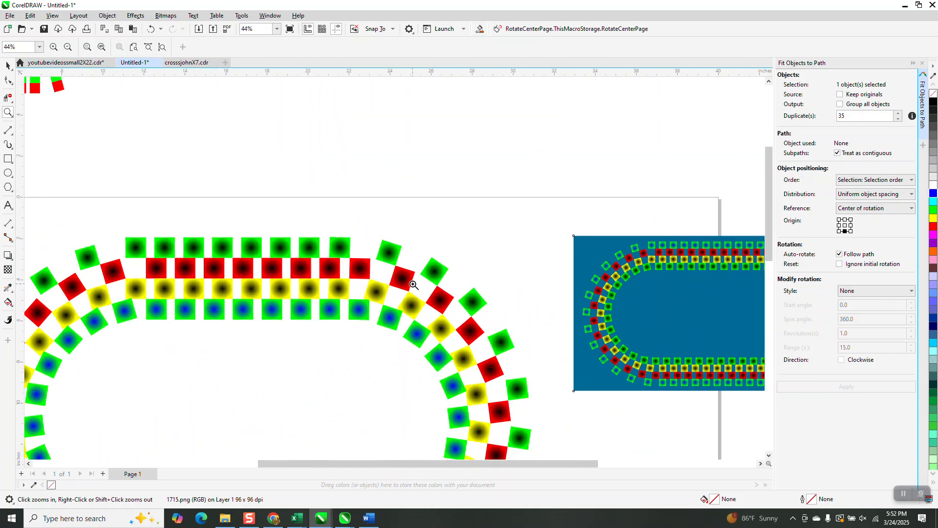
pyautogui.moveTo(529, 249); pyautogui.dragTo(600, 296)
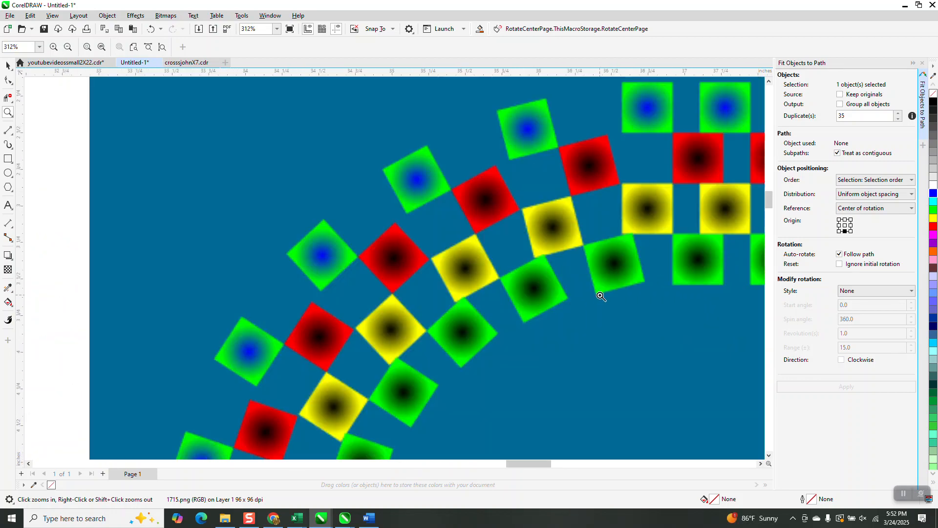
pyautogui.scroll(-5, 561, 268)
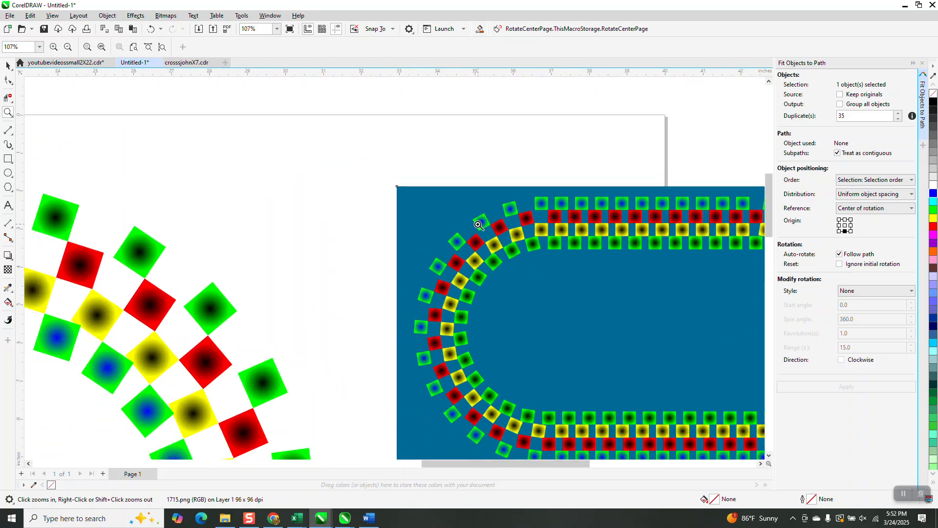
pyautogui.scroll(-4, 478, 225)
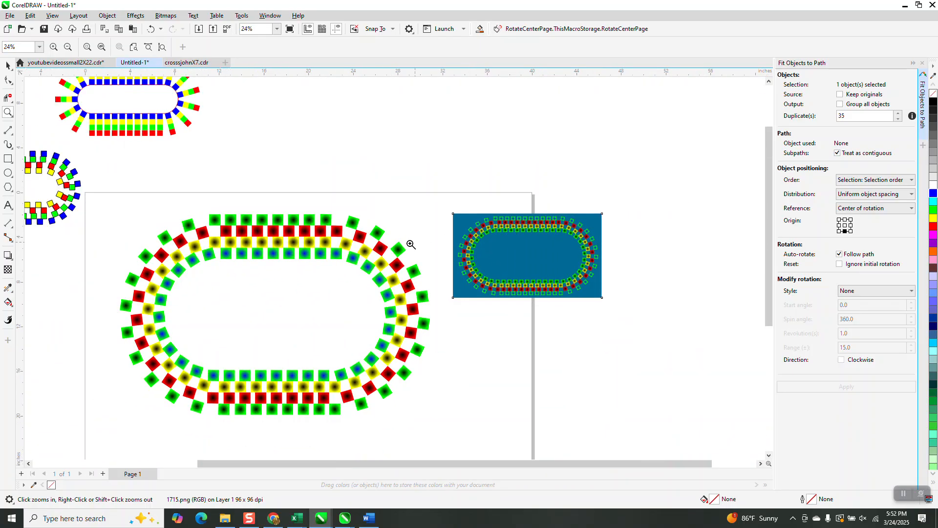
pyautogui.click(8, 65)
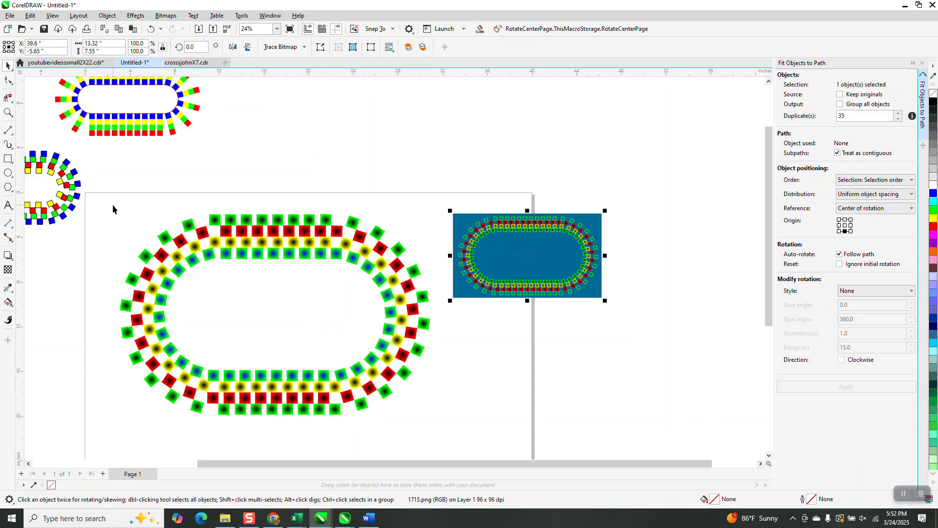
# - Draw a rectangle about 31.5 by 21.3 inches around the gradient border and move it to the empty area beyond the reference picture
pyautogui.click(7, 159)
pyautogui.moveTo(91, 192)
pyautogui.mouseDown()
pyautogui.moveTo(175, 359)
pyautogui.moveTo(444, 431)
pyautogui.mouseUp()
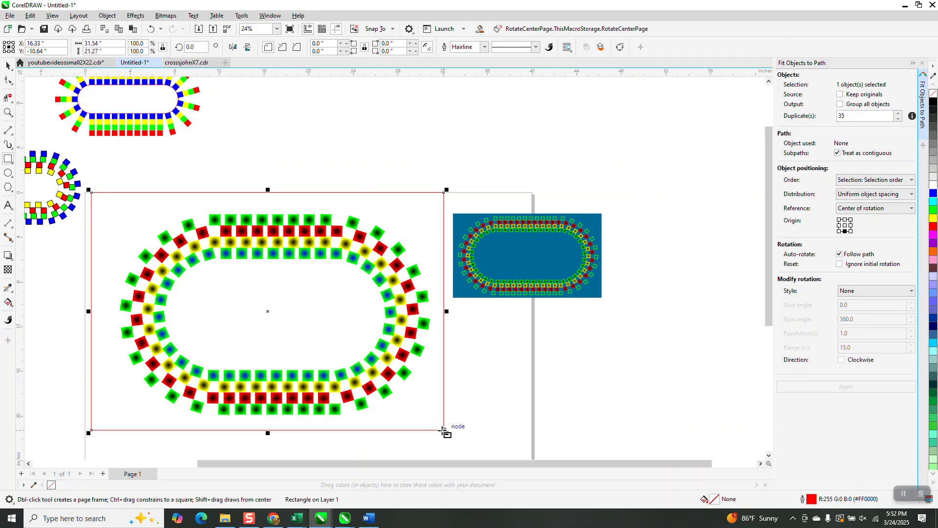
pyautogui.click(8, 65)
pyautogui.scroll(-2, 220, 216)
pyautogui.moveTo(258, 282); pyautogui.dragTo(580, 294)
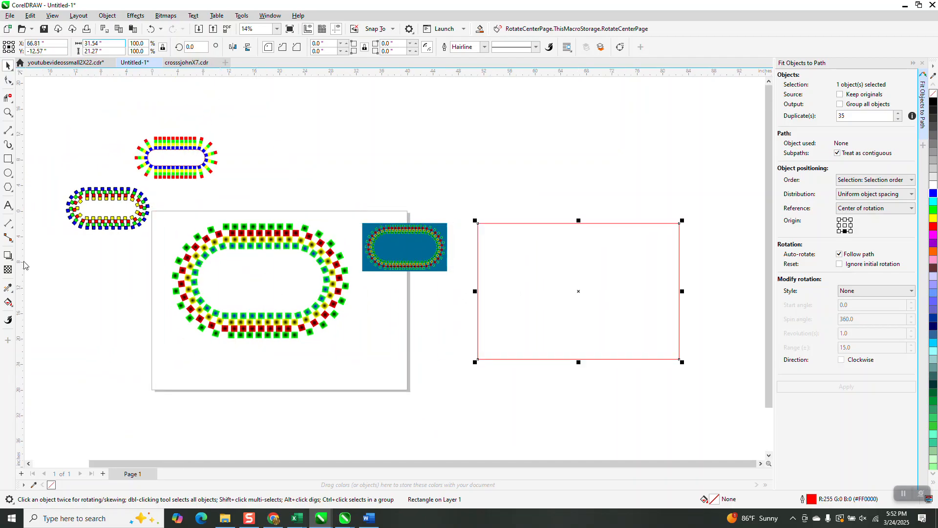
# - Try to fill the empty rectangle with Smart Fill using a colour sampled from the reference picture's blue background
pyautogui.click(14, 308)
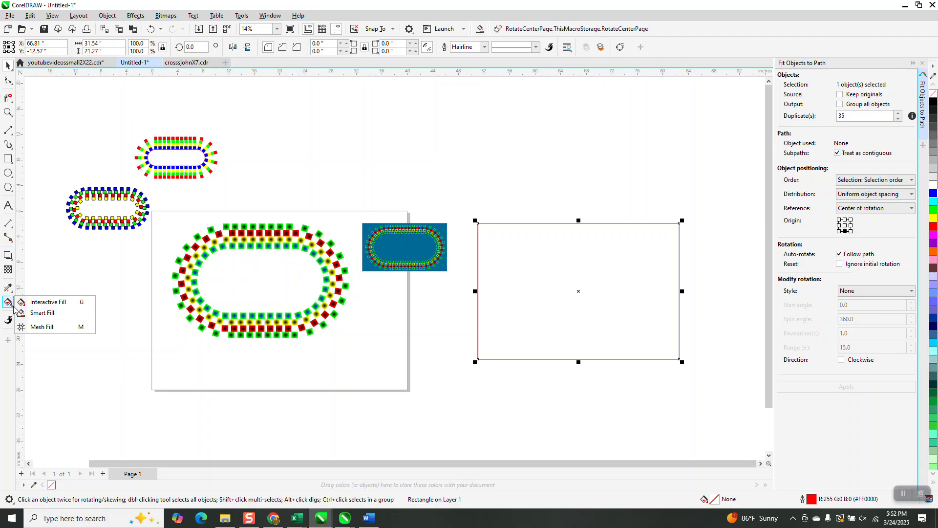
pyautogui.click(44, 313)
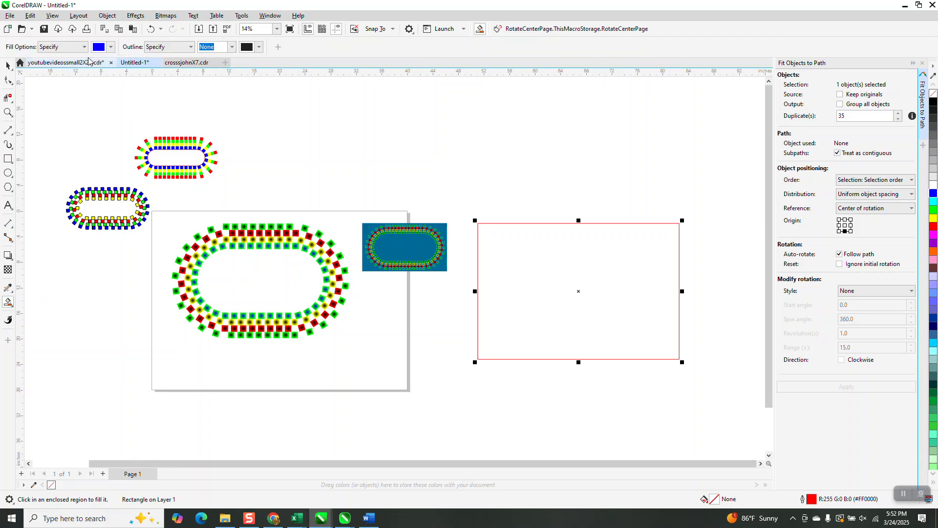
pyautogui.click(111, 47)
pyautogui.click(193, 207)
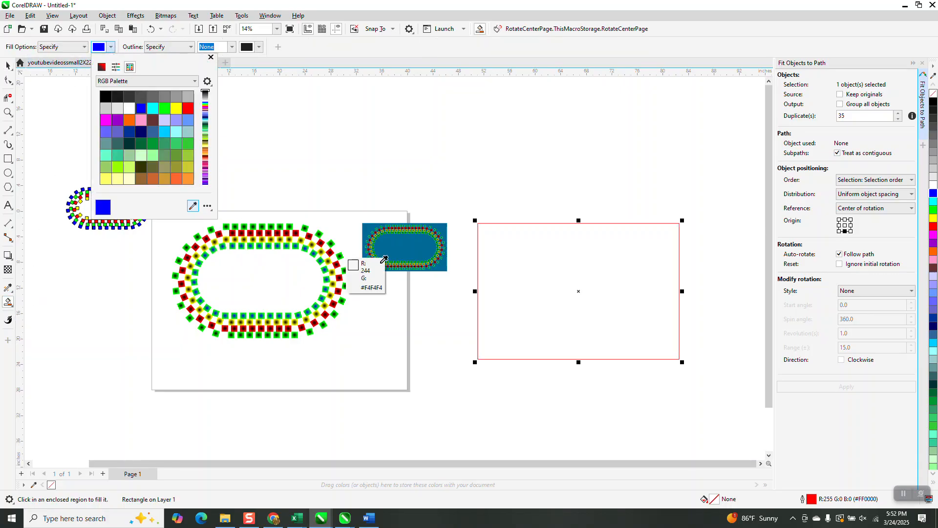
pyautogui.click(536, 294)
pyautogui.click(536, 293)
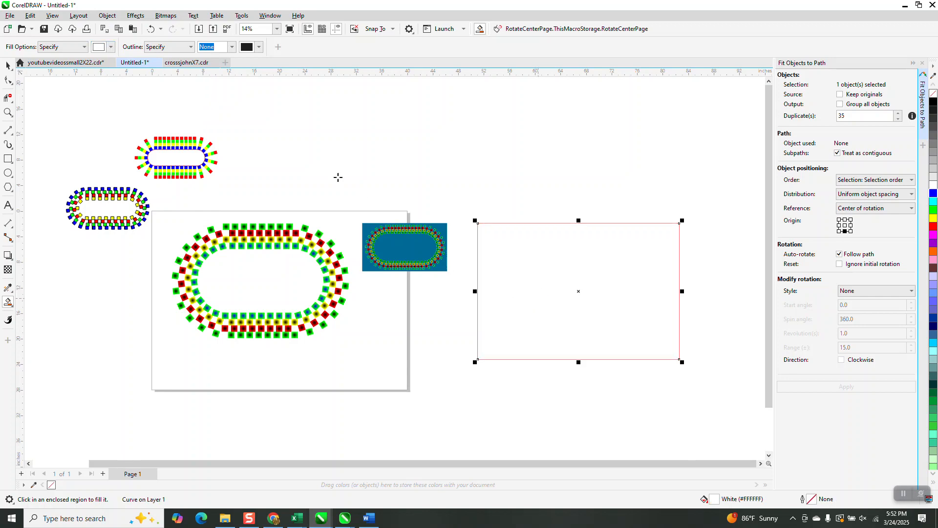
# - Sample the reference picture's blue background as the Smart Fill colour and fill the empty rectangle with it
pyautogui.click(111, 47)
pyautogui.click(186, 191)
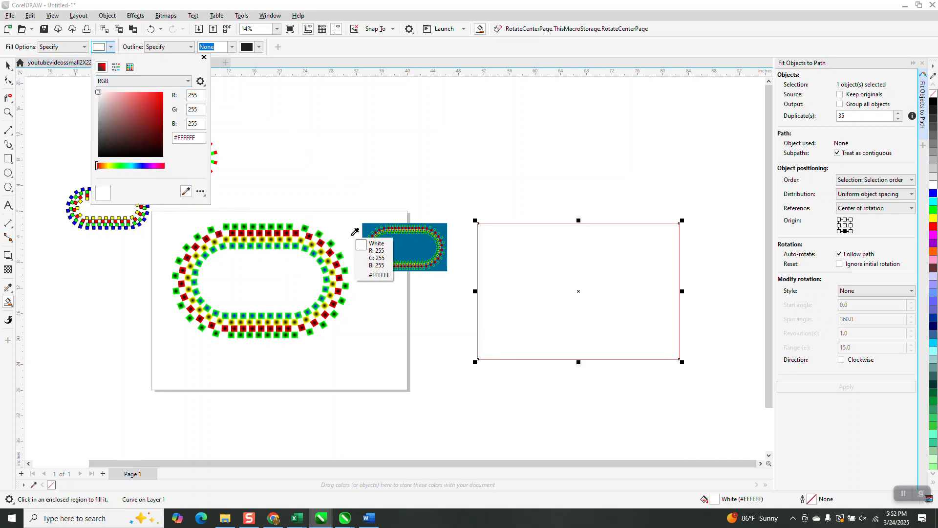
pyautogui.click(379, 228)
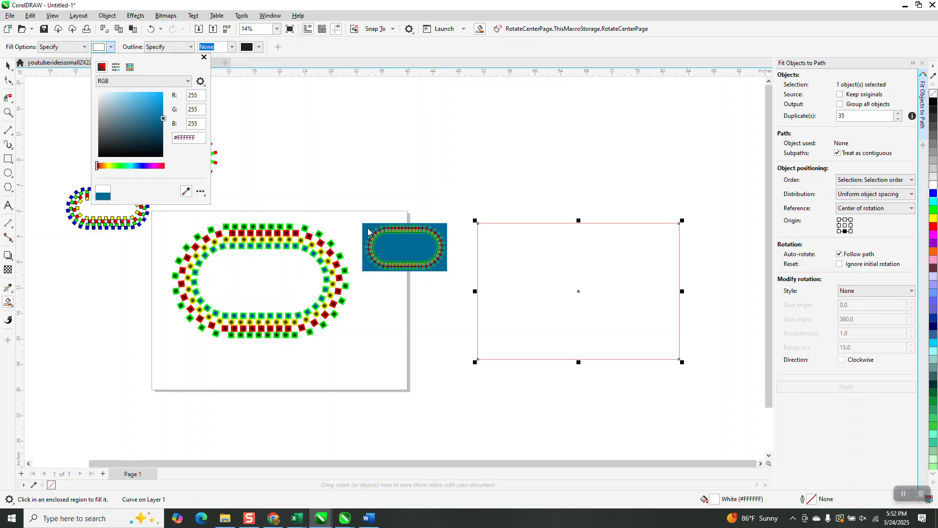
pyautogui.click(537, 272)
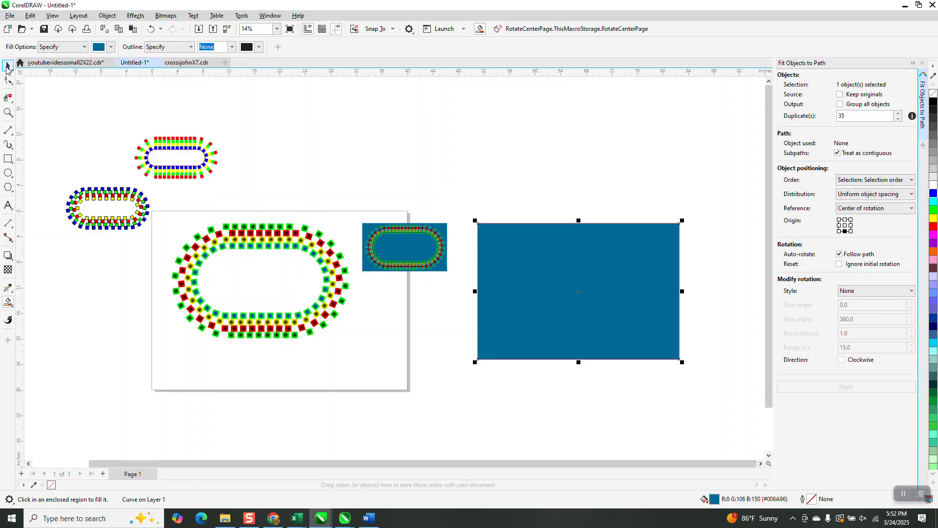
# - Centre the blue-filled rectangle on the page and move it up and left until it covers the whole gradient border
pyautogui.click(6, 65)
pyautogui.press('p')
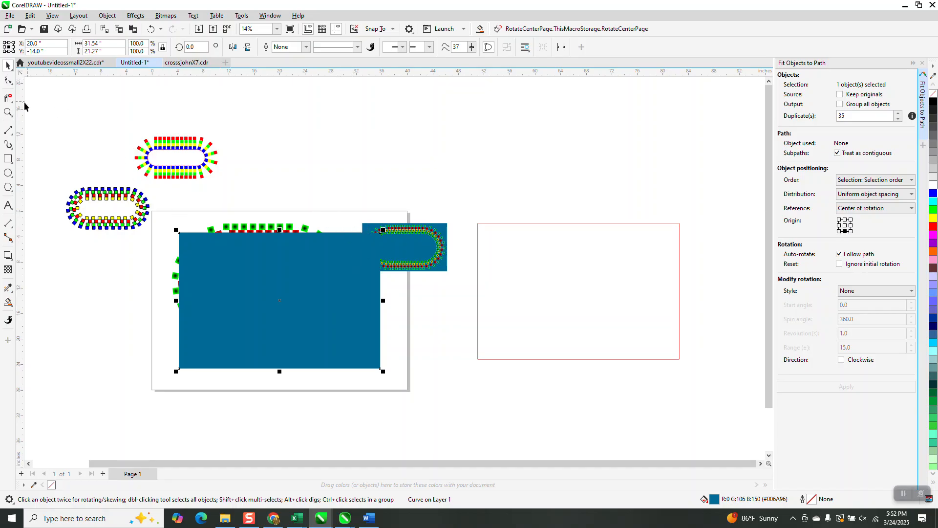
pyautogui.click(8, 112)
pyautogui.click(320, 283)
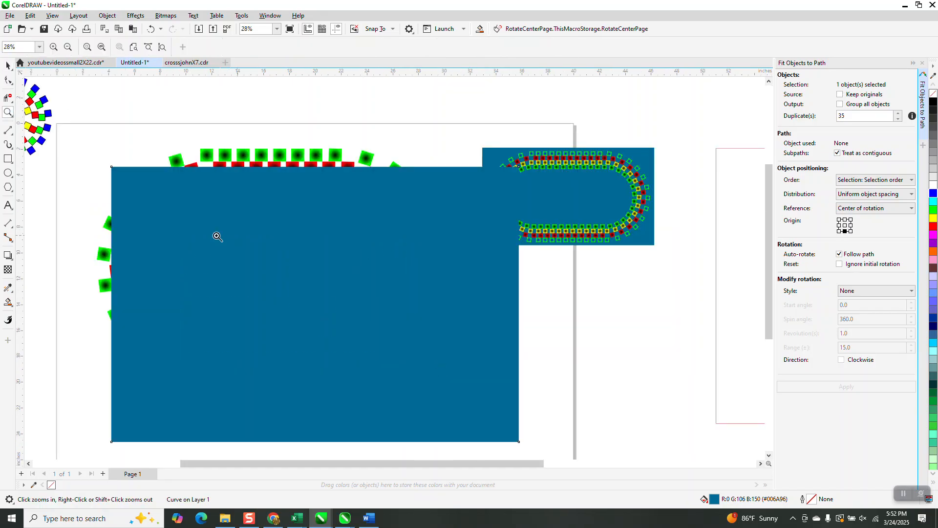
pyautogui.click(8, 65)
pyautogui.moveTo(461, 299); pyautogui.dragTo(415, 249)
# - Change the stacking order of the blue rectangle so it lies behind the gradient squares
pyautogui.click(108, 15)
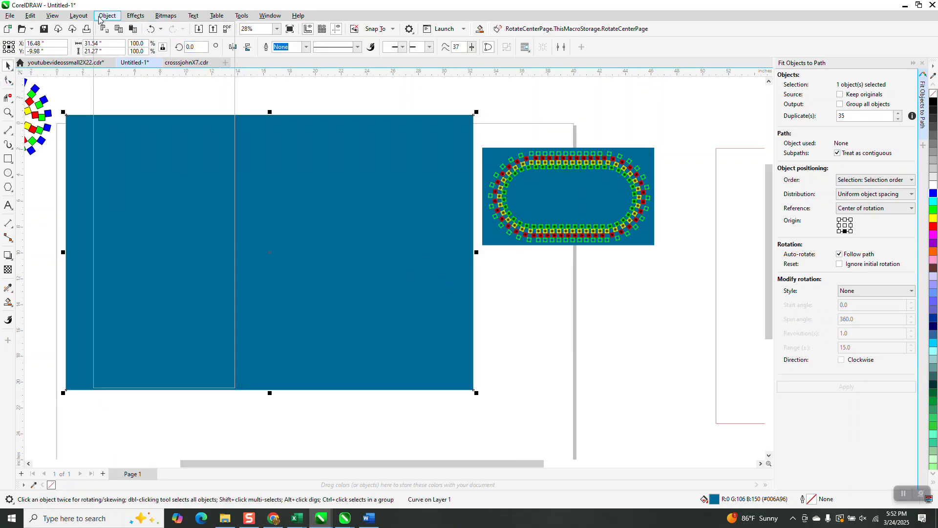
pyautogui.moveTo(161, 172)
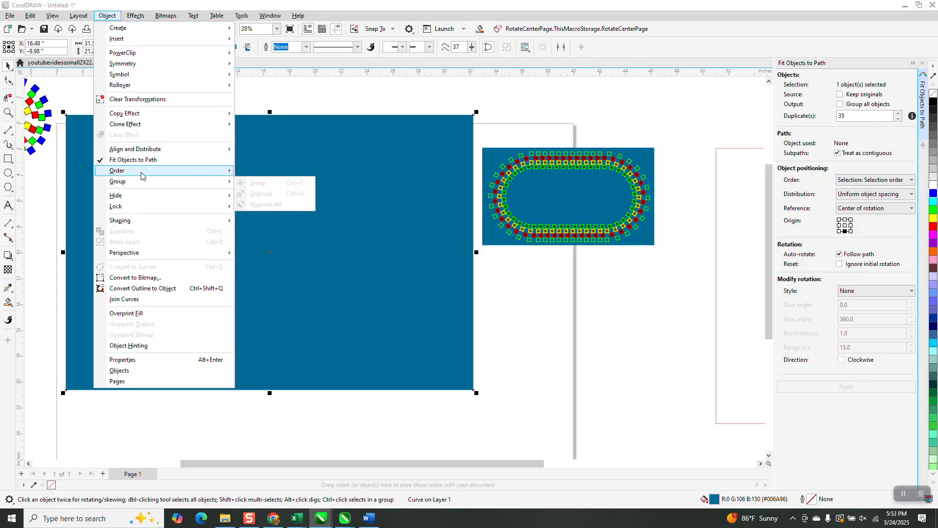
pyautogui.click(263, 185)
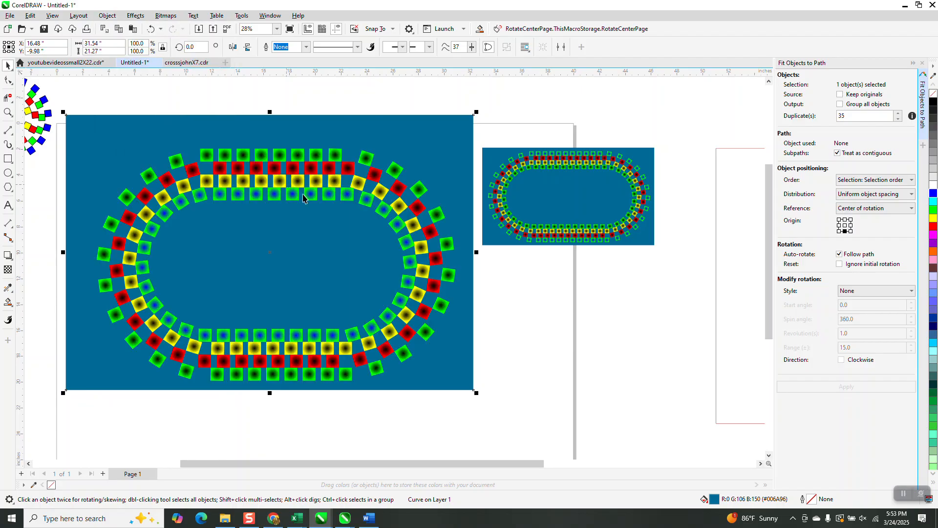
# - Move the reference picture against the blue background's edge and compare its corner squares and colours with those of the new border
pyautogui.moveTo(607, 239); pyautogui.dragTo(579, 282)
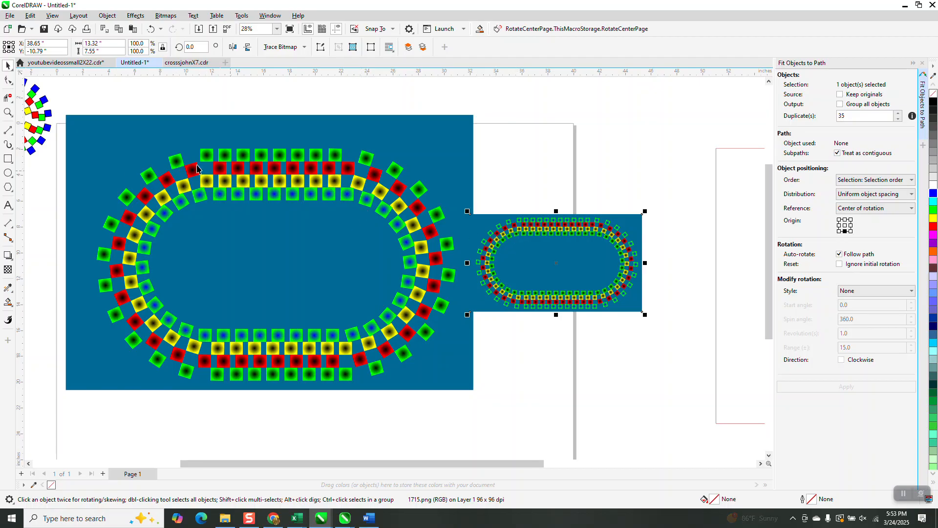
pyautogui.click(8, 113)
pyautogui.moveTo(126, 138); pyautogui.dragTo(252, 228)
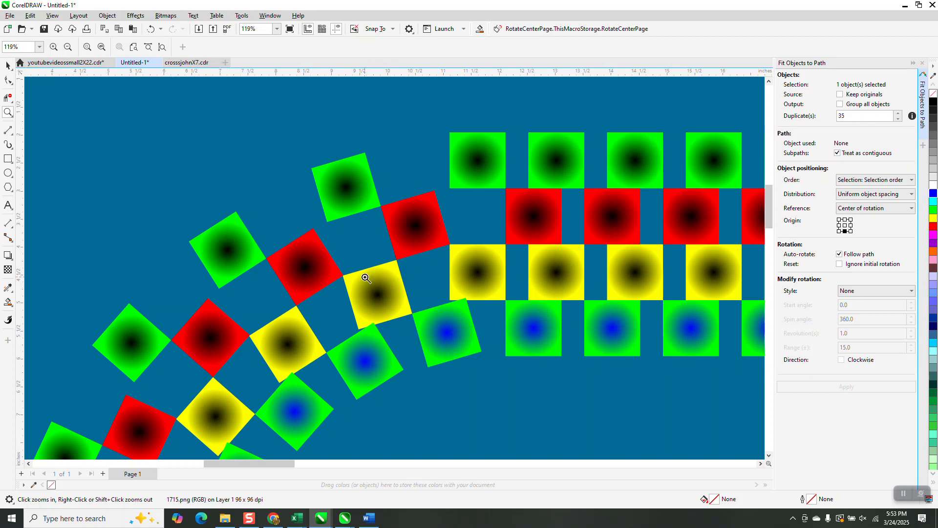
pyautogui.scroll(-1, 377, 295)
pyautogui.scroll(-5, 359, 298)
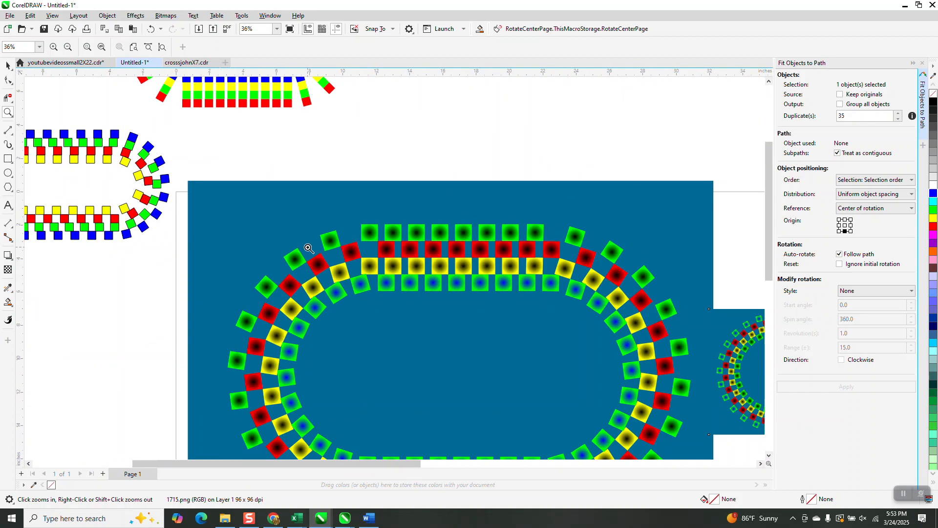
pyautogui.click(614, 337)
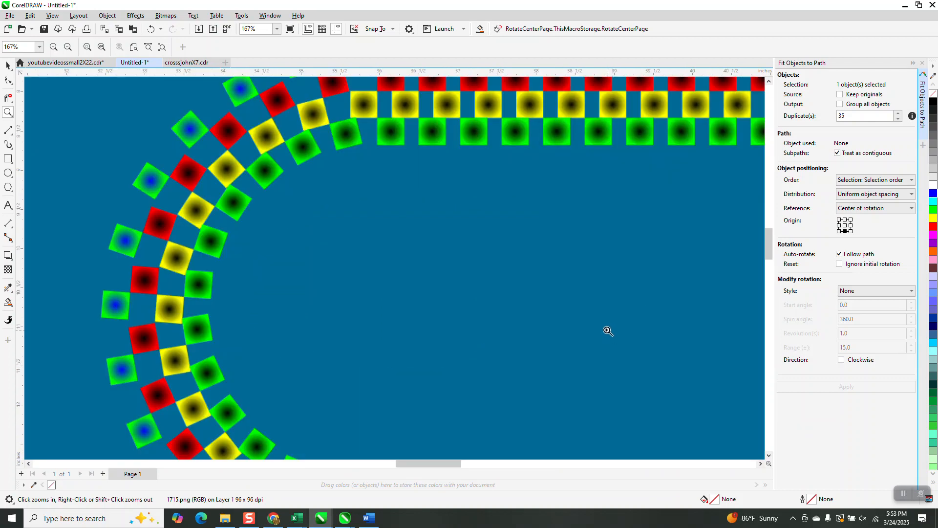
pyautogui.scroll(-6, 255, 192)
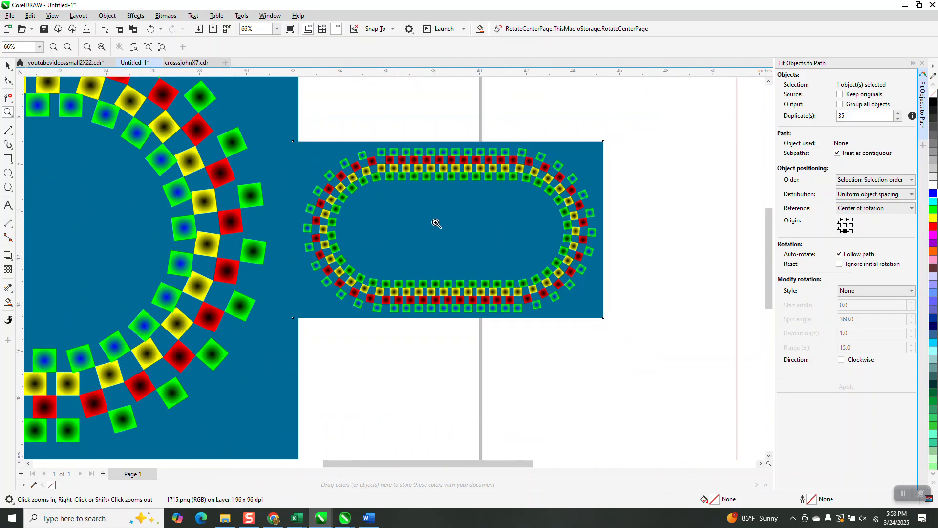
pyautogui.scroll(-1, 448, 225)
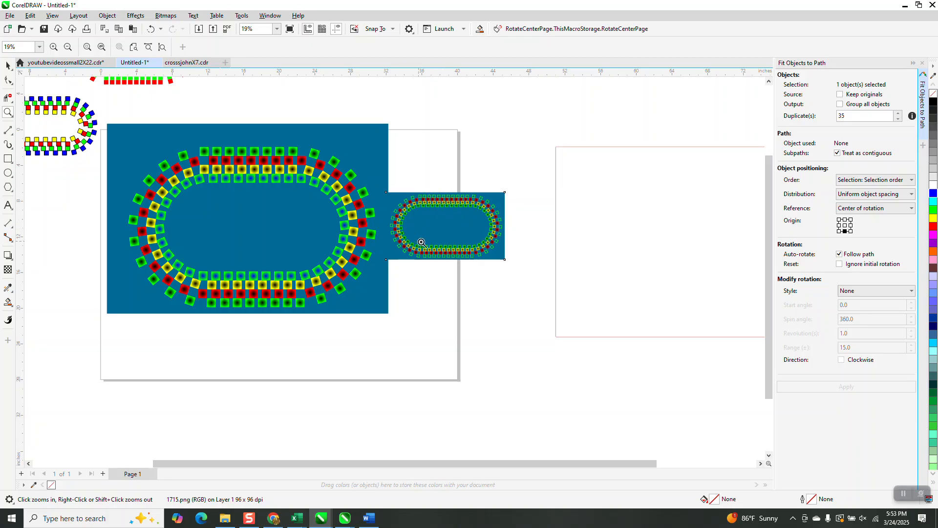
# - Delete the reference picture beside the blue background and check the finished border
pyautogui.click(8, 65)
pyautogui.click(416, 199)
pyautogui.press('Delete')
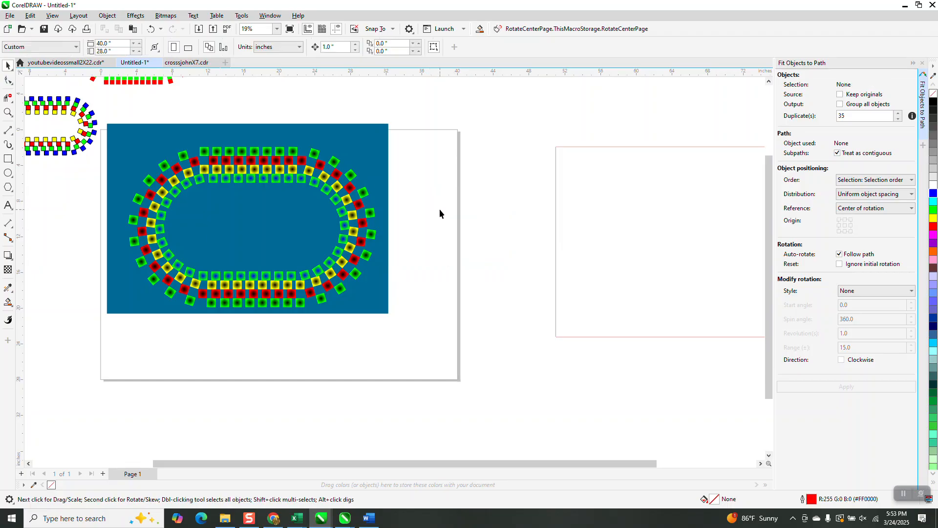
pyautogui.scroll(-1, 439, 209)
pyautogui.click(8, 113)
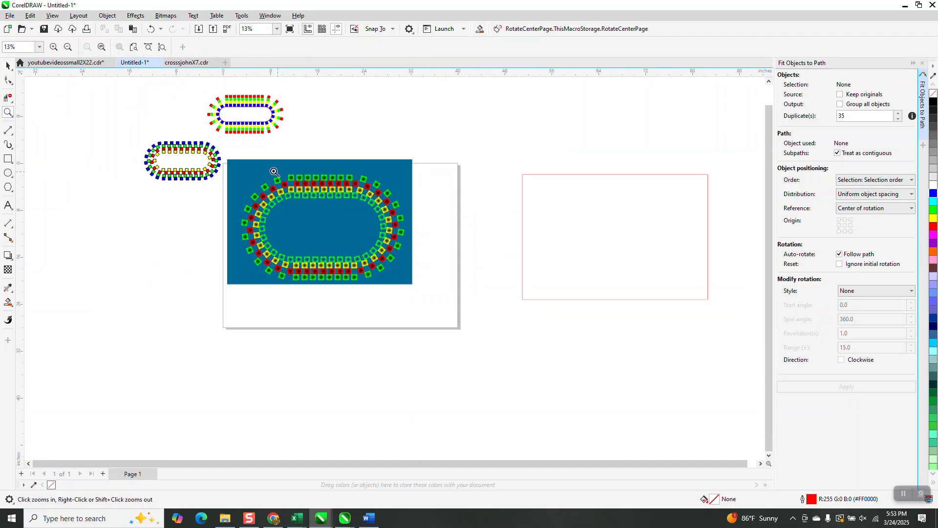
pyautogui.moveTo(238, 167); pyautogui.dragTo(442, 280)
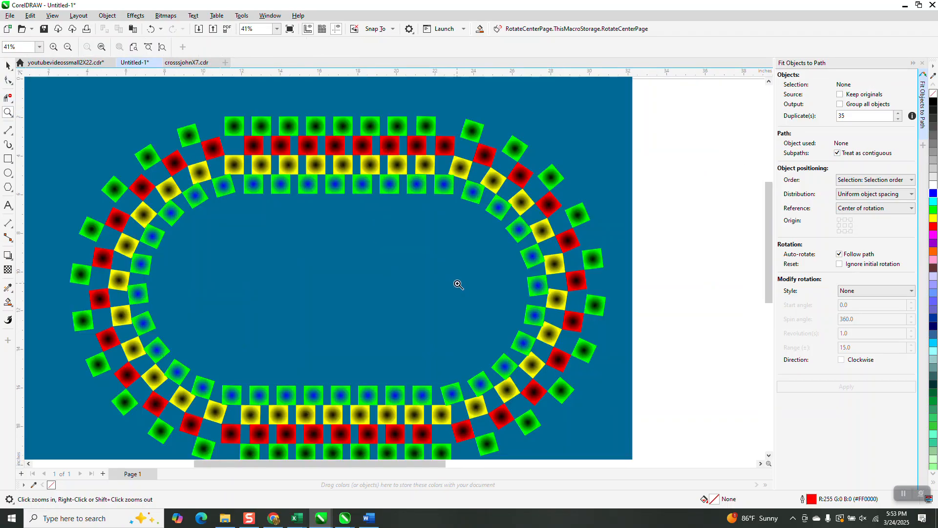
pyautogui.scroll(-1, 458, 281)
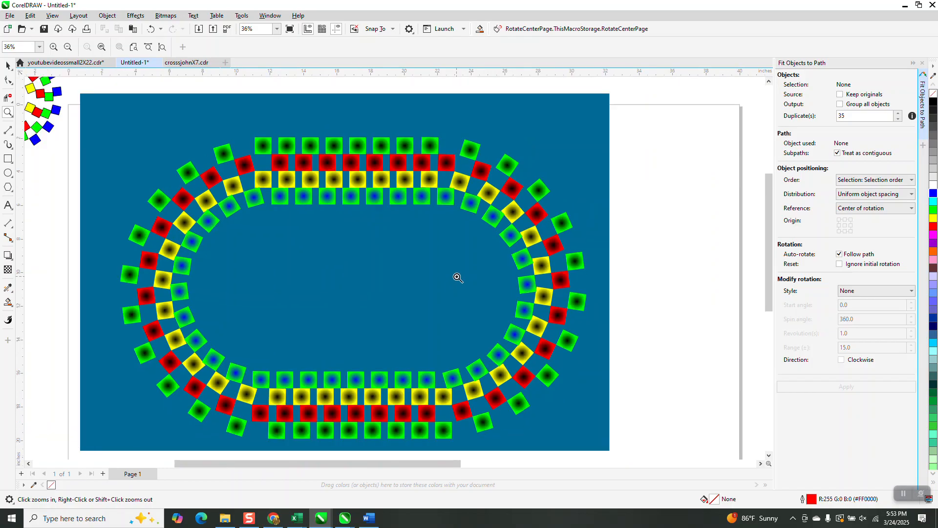